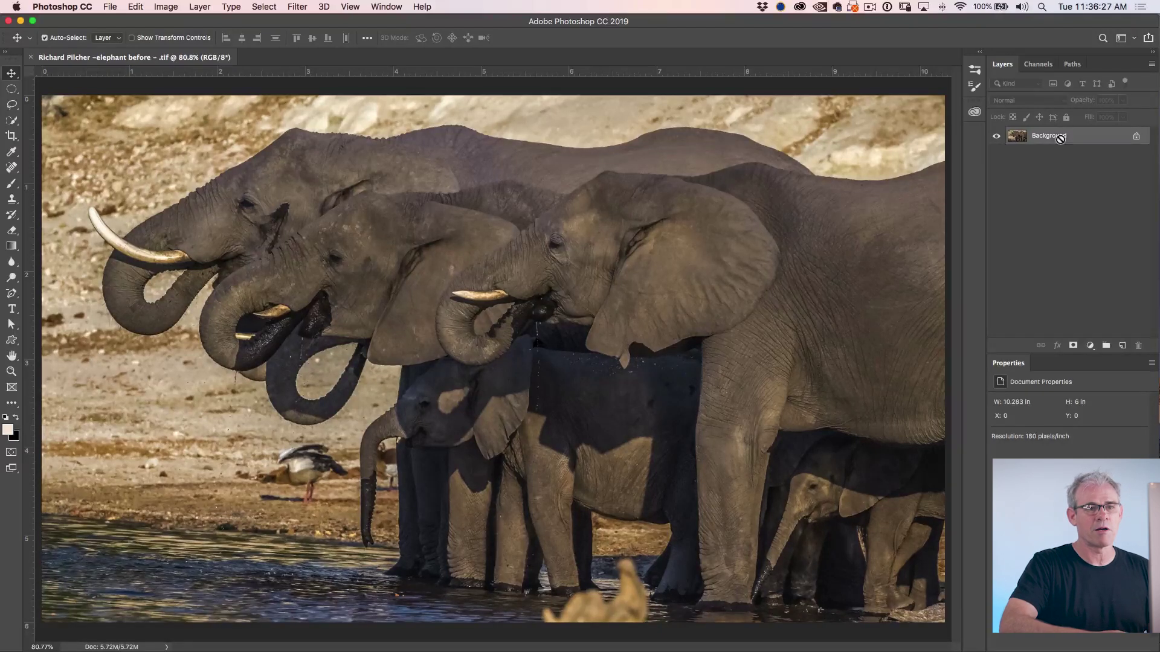
Duplicate the Background onto Layer 1 and launch the Camera Raw Filter on it.
key("super+j")
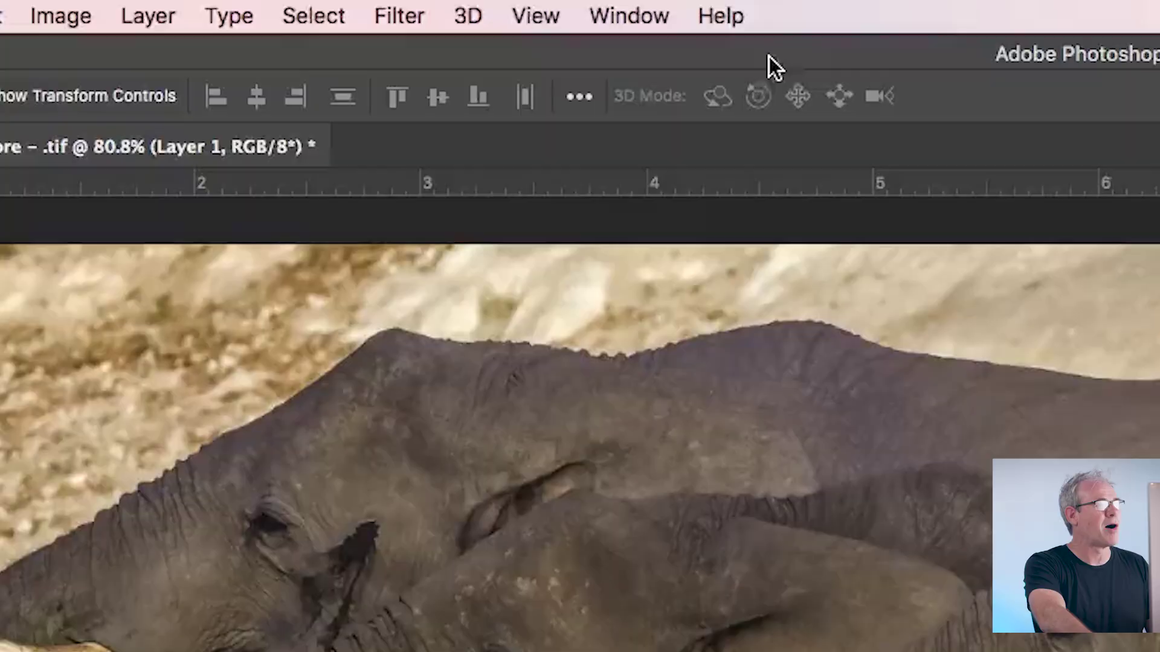
left_click(300, 6)
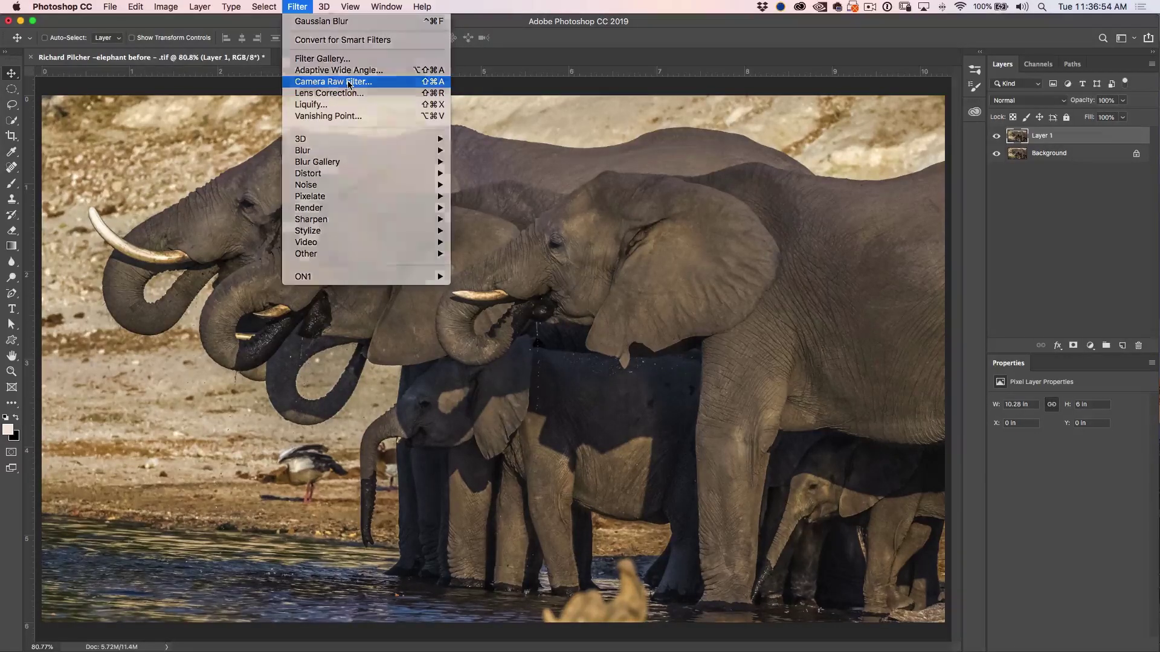
left_click(348, 83)
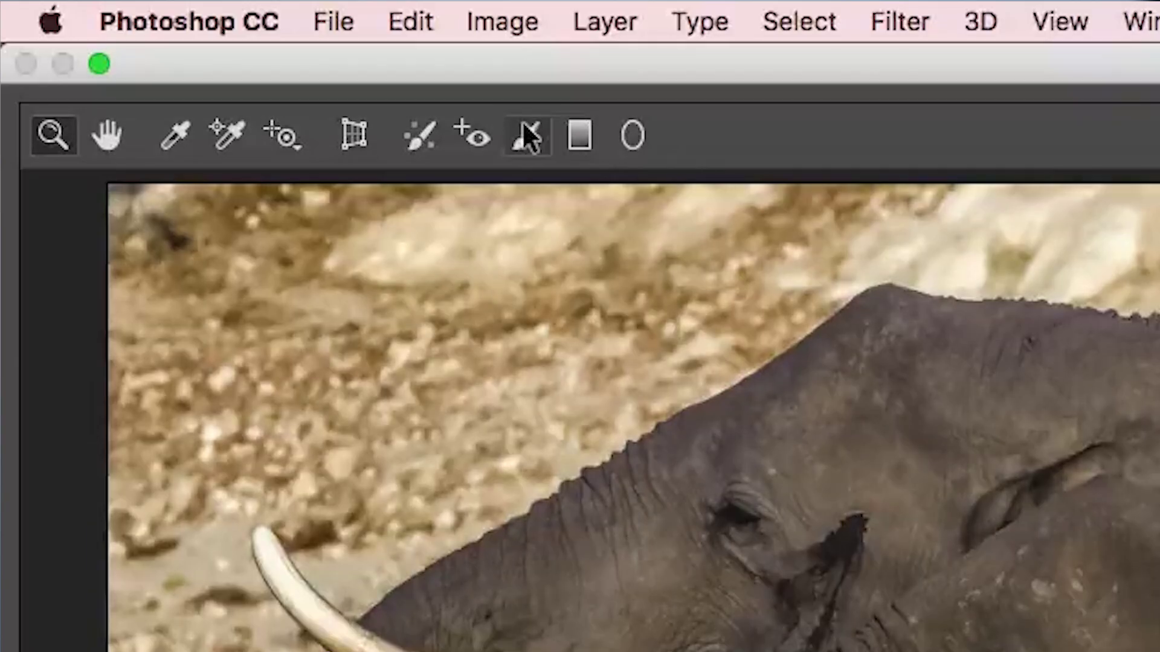
Pick the Adjustment Brush and turn on Auto Mask in its settings.
left_click(174, 45)
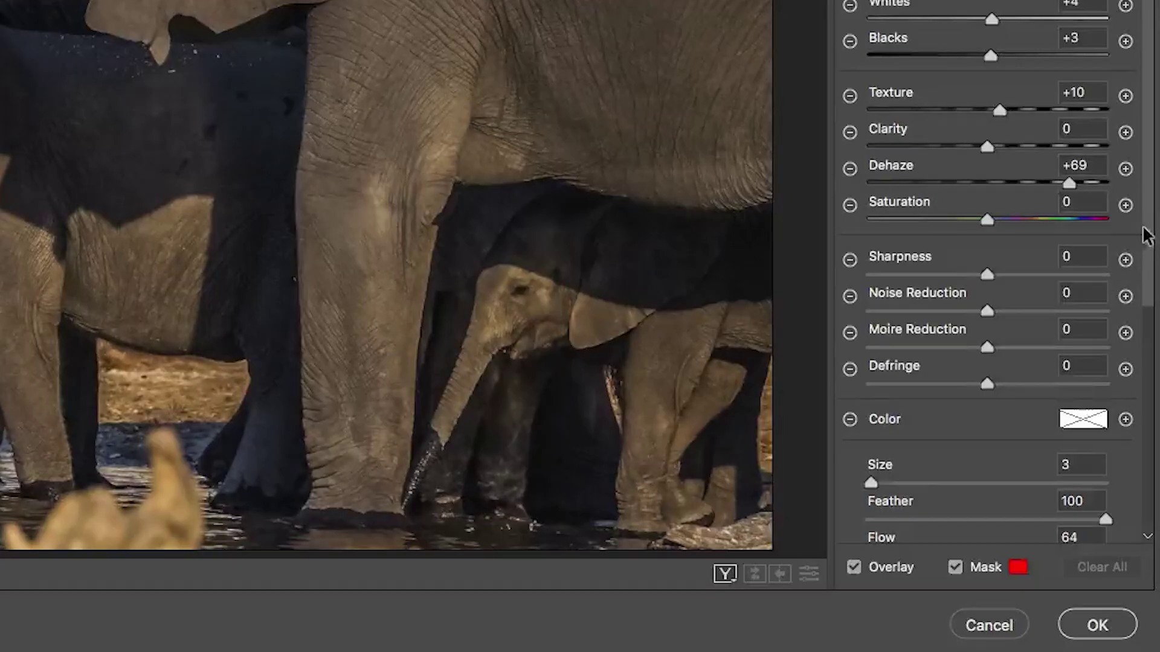
left_click_drag(1146, 427, 1152, 472)
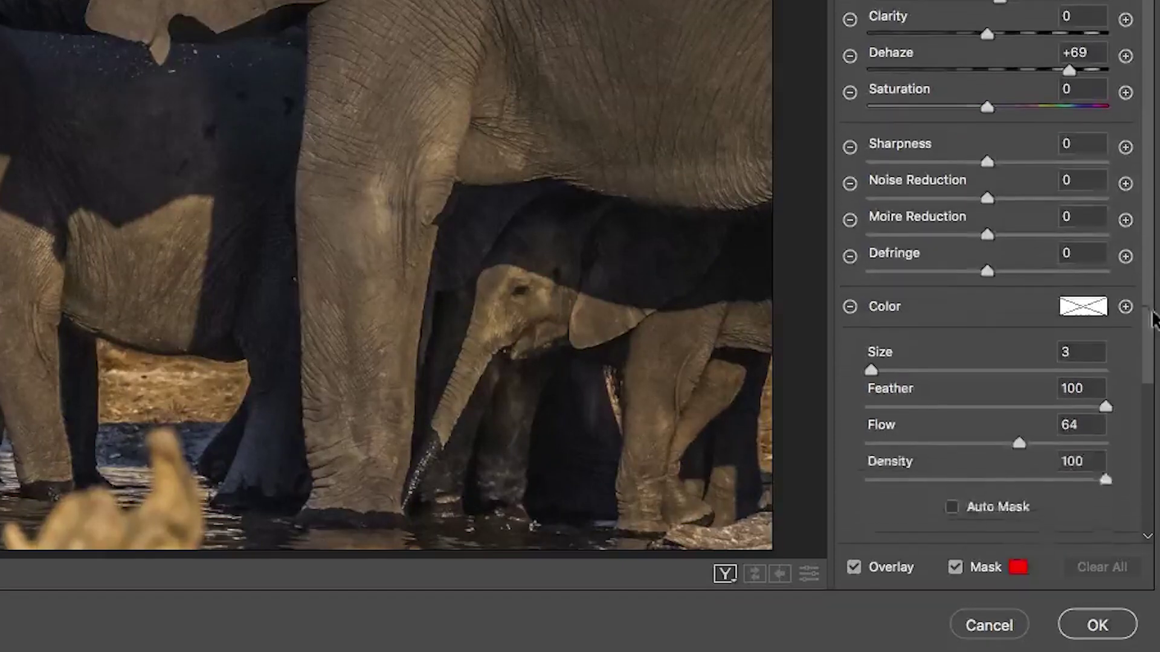
left_click_drag(1152, 317, 1153, 400)
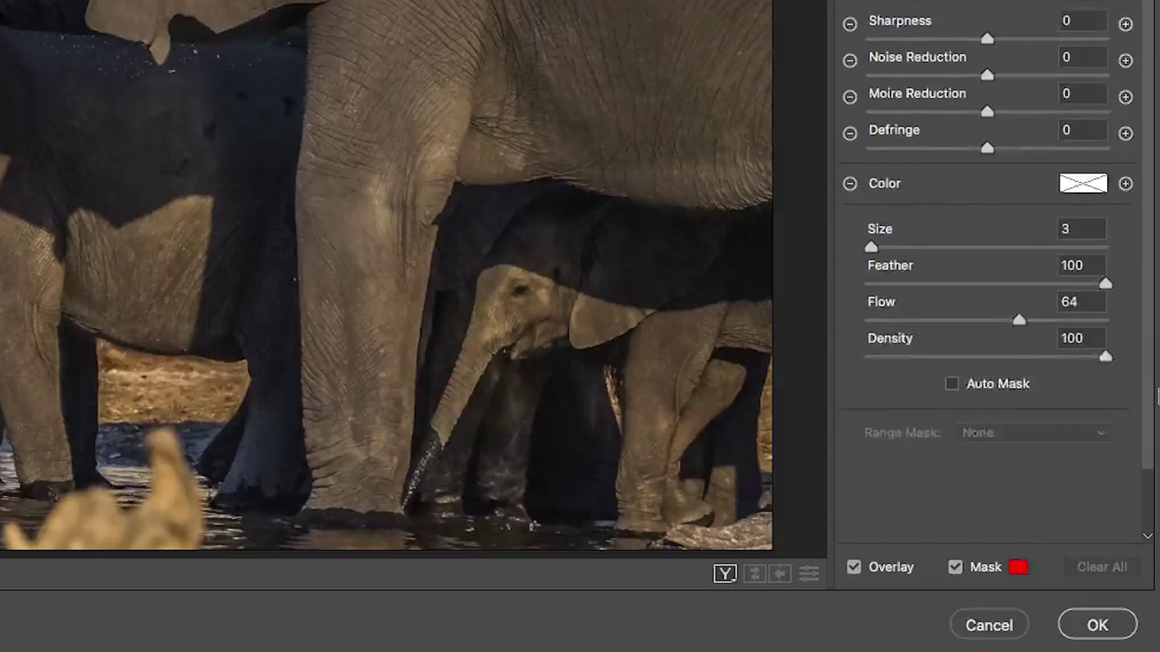
left_click(953, 385)
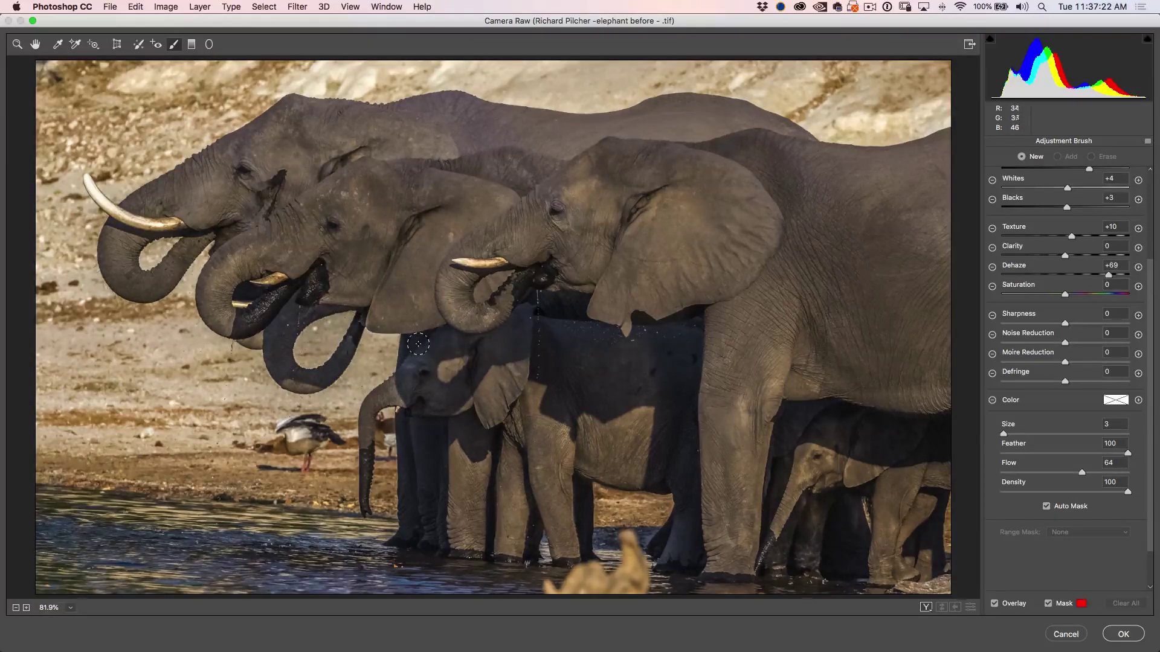
Paint the brush mask over the calf's head, chest and both legs down to the waterline.
mouse_move(421, 343)
left_mouse_down()
mouse_move(408, 381)
mouse_move(423, 400)
mouse_move(462, 343)
left_mouse_up()
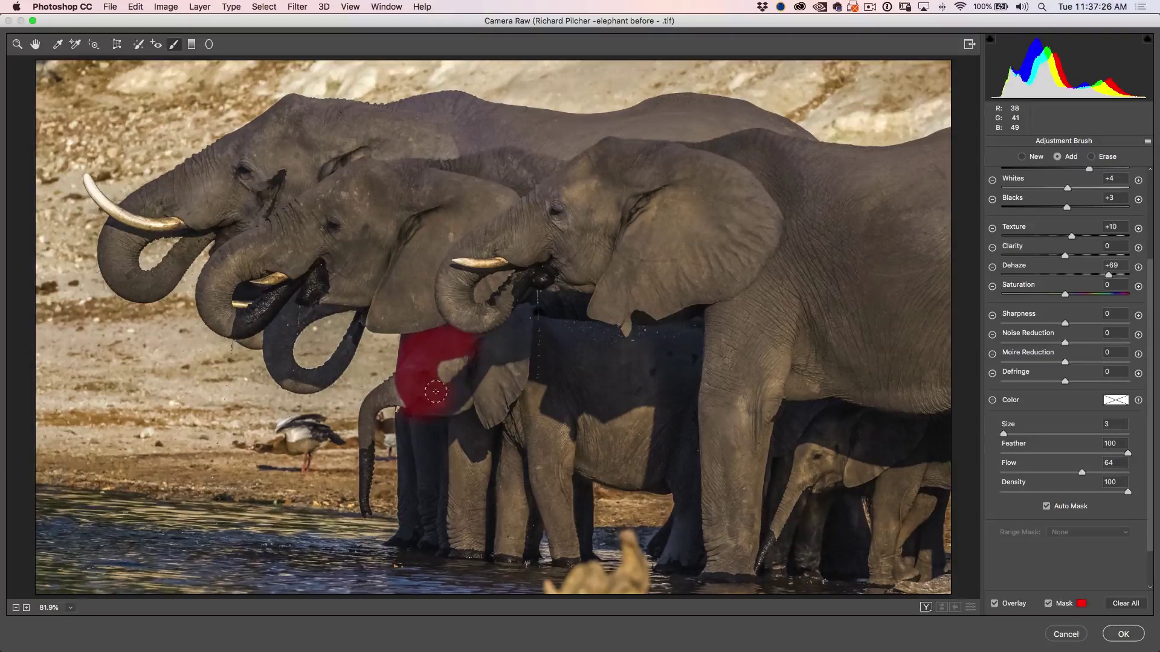
mouse_move(436, 392)
left_mouse_down()
mouse_move(521, 312)
mouse_move(523, 354)
mouse_move(498, 354)
mouse_move(521, 327)
mouse_move(549, 324)
mouse_move(659, 355)
mouse_move(546, 342)
mouse_move(593, 356)
mouse_move(551, 362)
mouse_move(563, 381)
mouse_move(552, 402)
mouse_move(571, 426)
left_mouse_up()
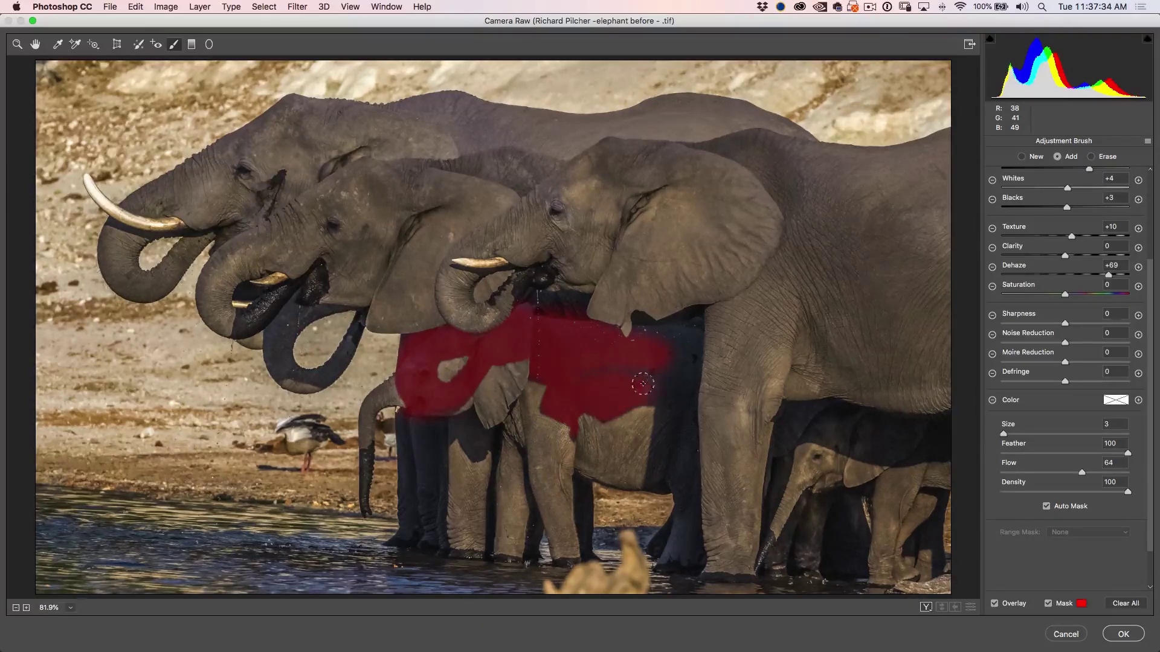
mouse_move(680, 341)
left_mouse_down()
mouse_move(659, 484)
mouse_move(676, 483)
mouse_move(687, 340)
left_mouse_up()
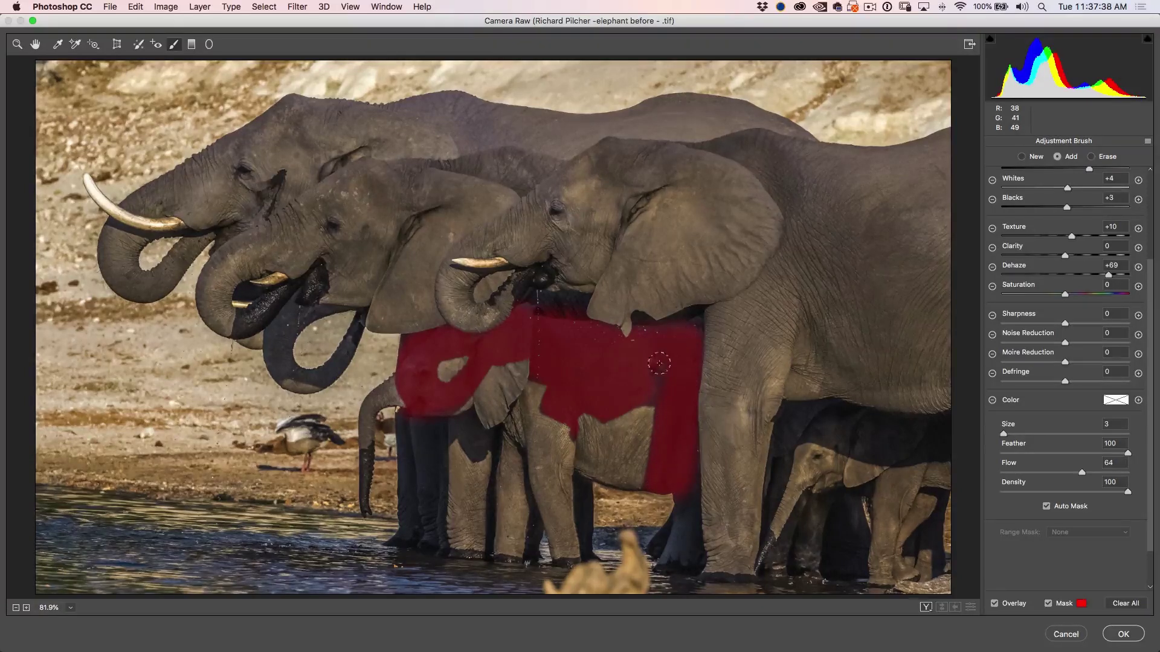
mouse_move(683, 472)
left_mouse_down()
mouse_move(680, 567)
mouse_move(664, 548)
left_mouse_up()
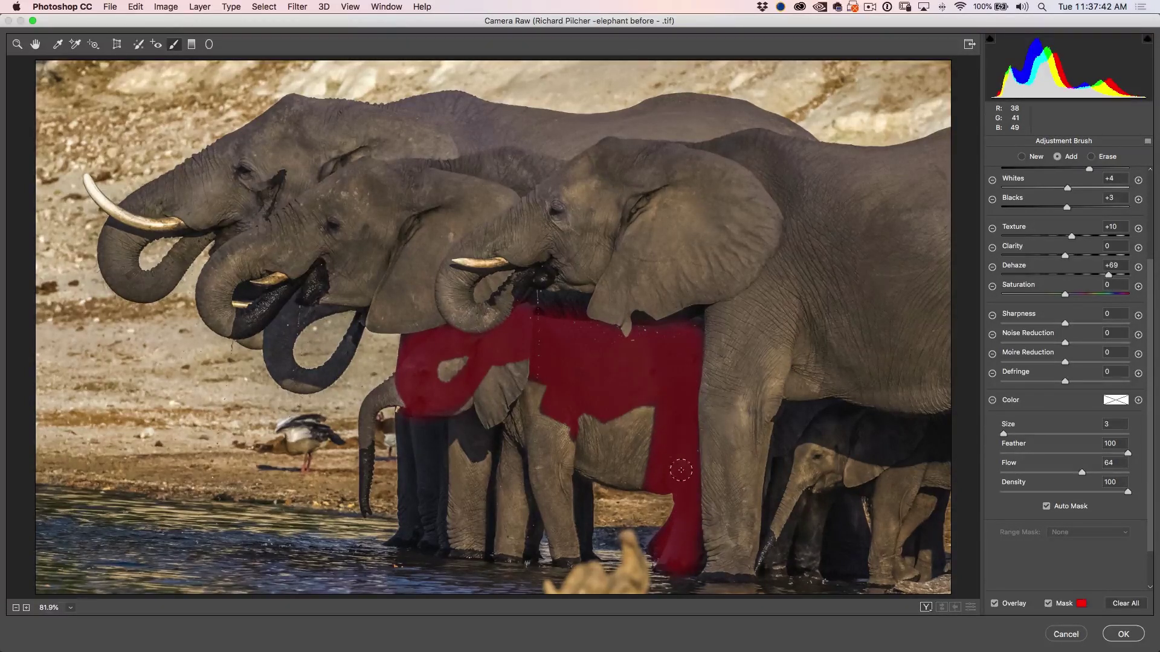
mouse_move(687, 467)
left_mouse_down()
mouse_move(698, 546)
mouse_move(695, 528)
left_mouse_up()
left_click_drag(683, 428, 652, 397)
mouse_move(434, 422)
left_mouse_down()
mouse_move(404, 429)
mouse_move(403, 540)
mouse_move(423, 539)
mouse_move(422, 421)
left_mouse_up()
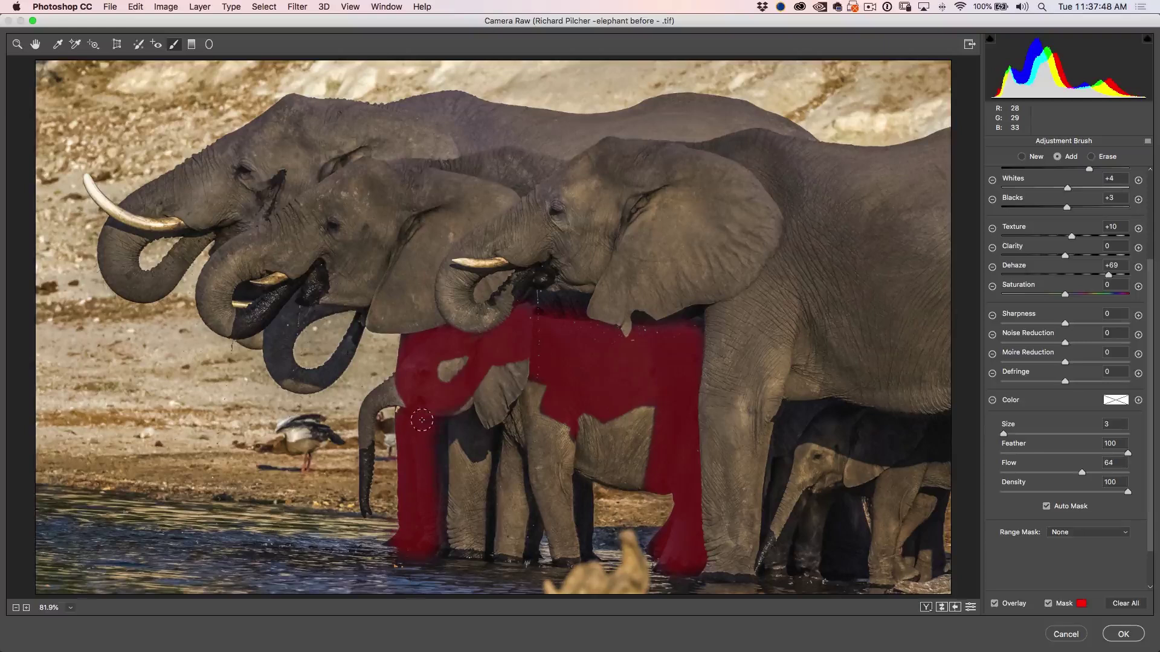
left_click_drag(437, 482, 437, 538)
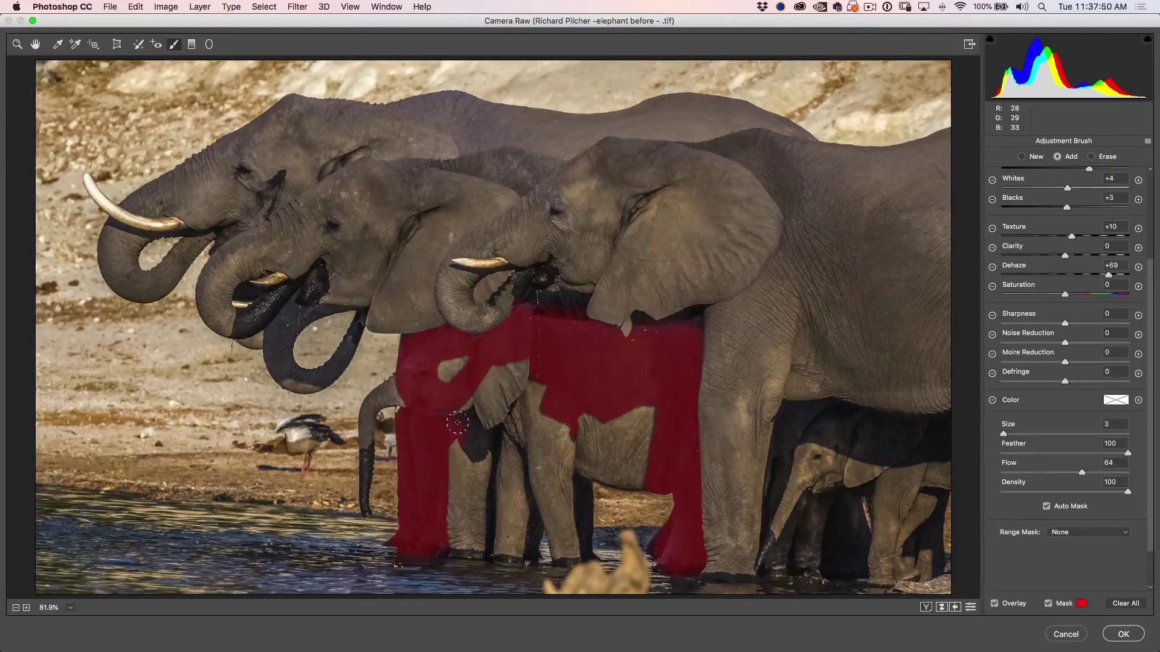
mouse_move(458, 423)
left_mouse_down()
mouse_move(484, 457)
mouse_move(485, 438)
left_mouse_up()
left_click_drag(424, 362, 529, 383)
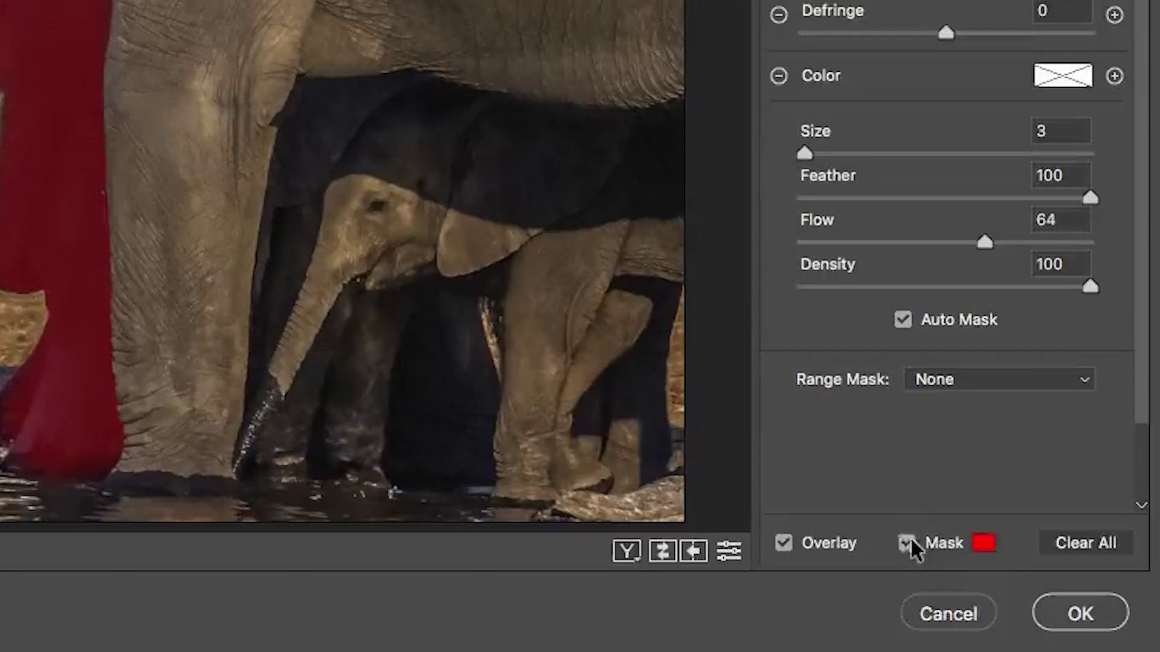
Hide the red mask overlay and reset all local correction sliders to zero.
left_click(1048, 604)
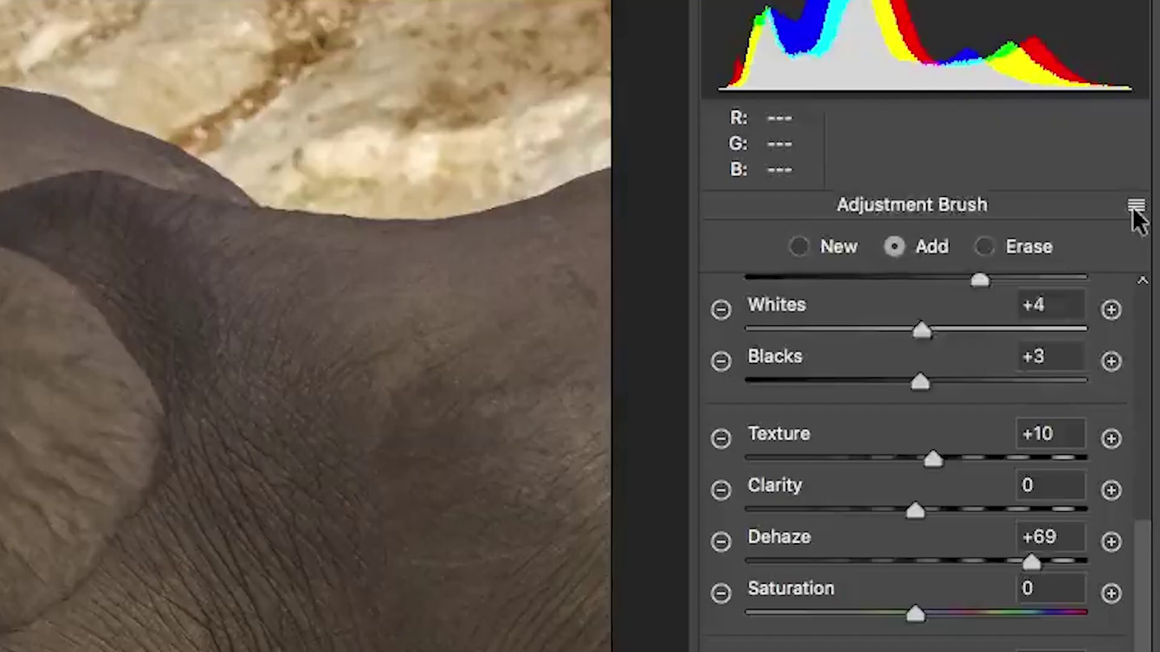
left_click(1146, 142)
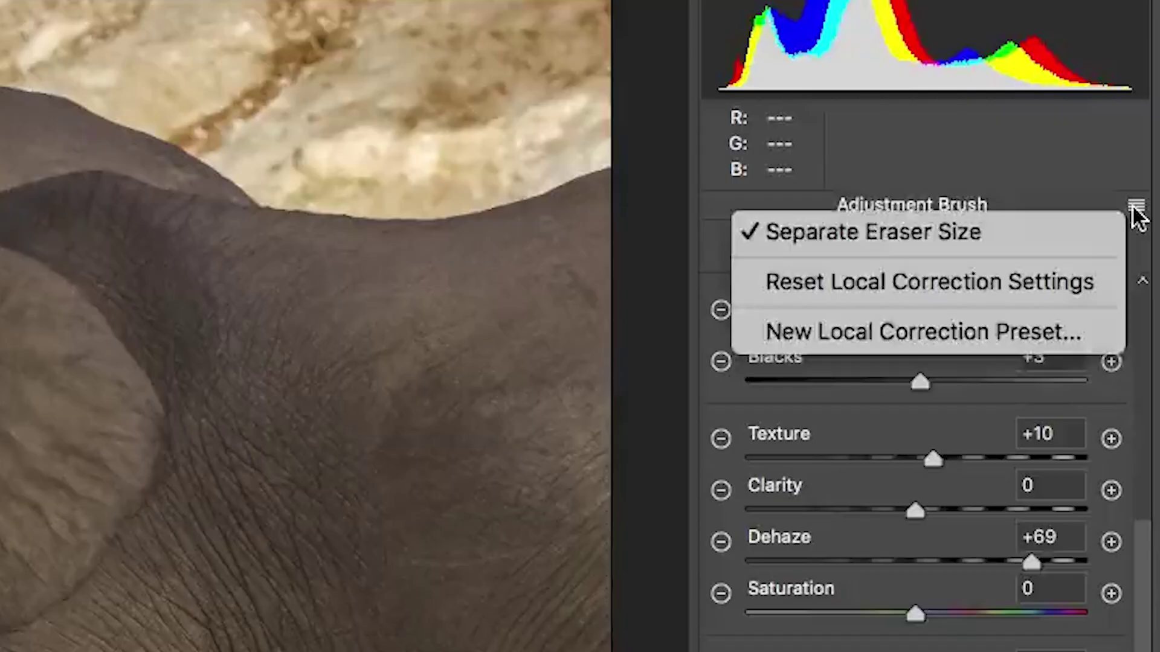
left_click(1051, 279)
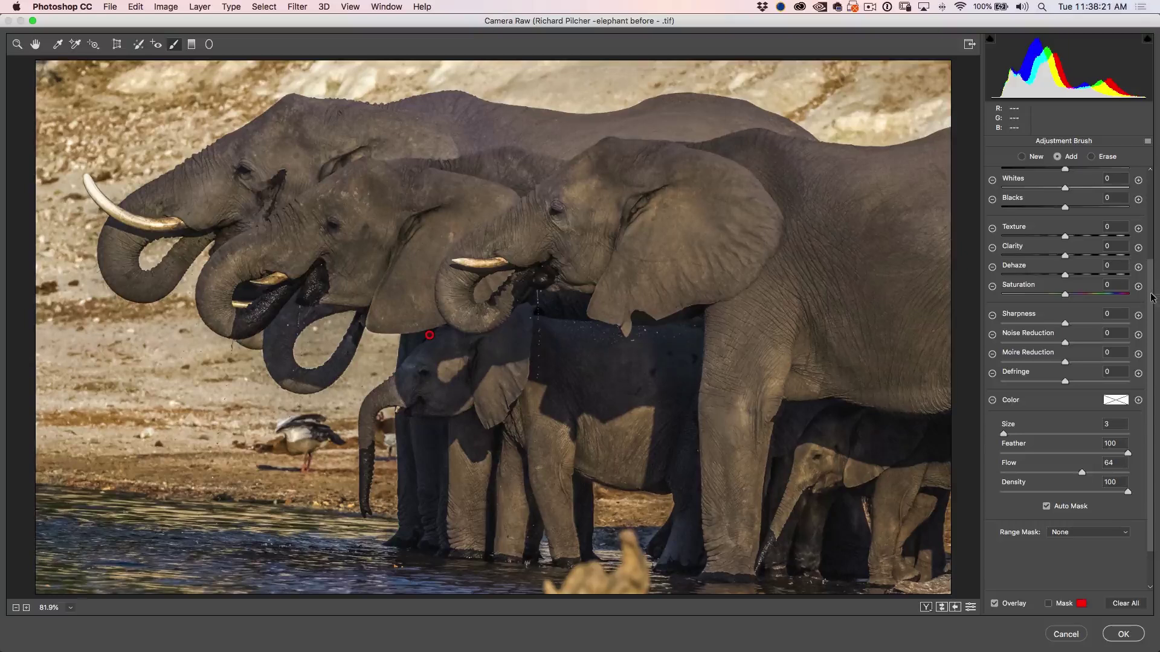
scroll(1152, 296, "up", 5)
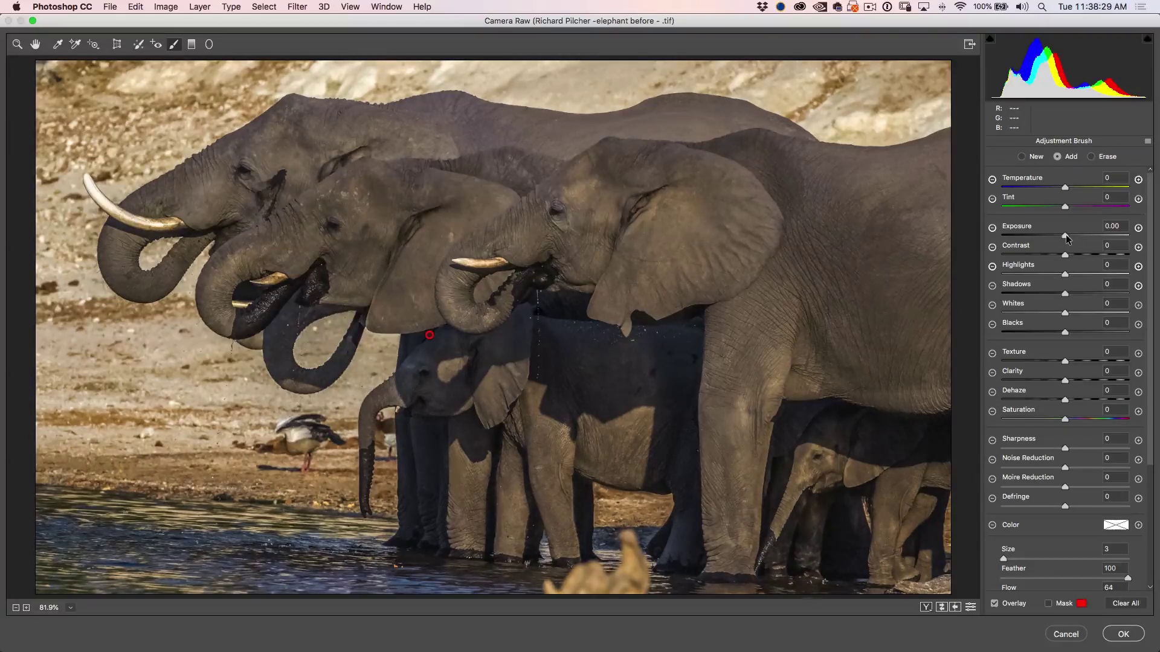
Raise Exposure, Temperature to +32, Shadows to +81, plus Whites and a little Dehaze.
left_click_drag(1066, 234, 1081, 234)
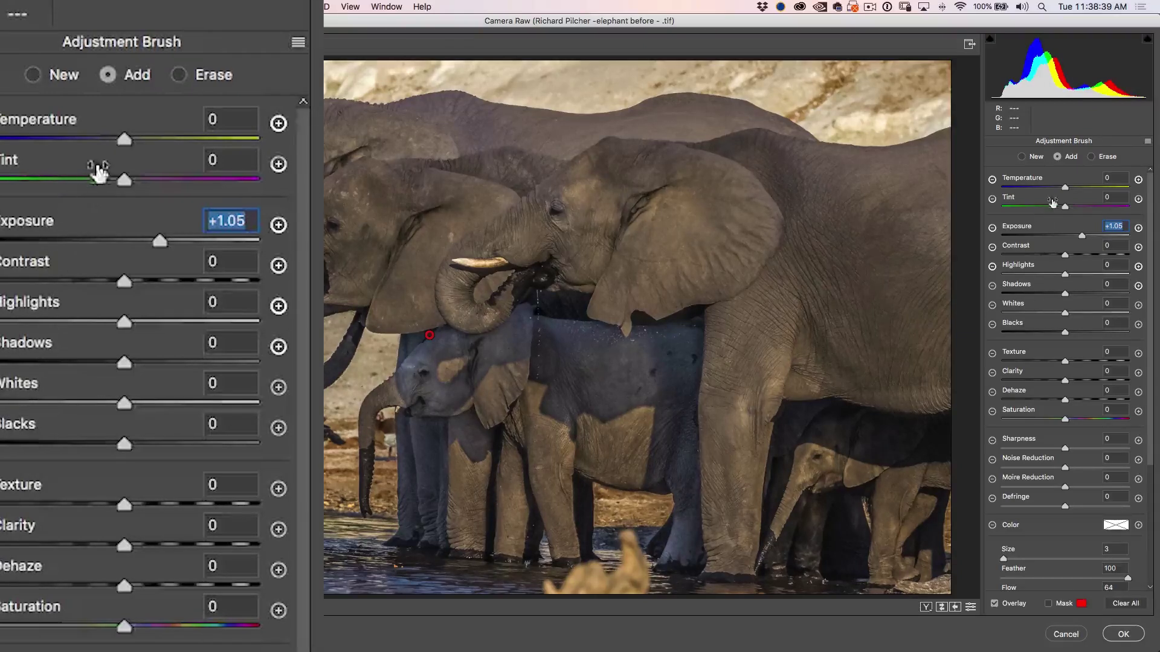
left_click_drag(1066, 189, 1087, 188)
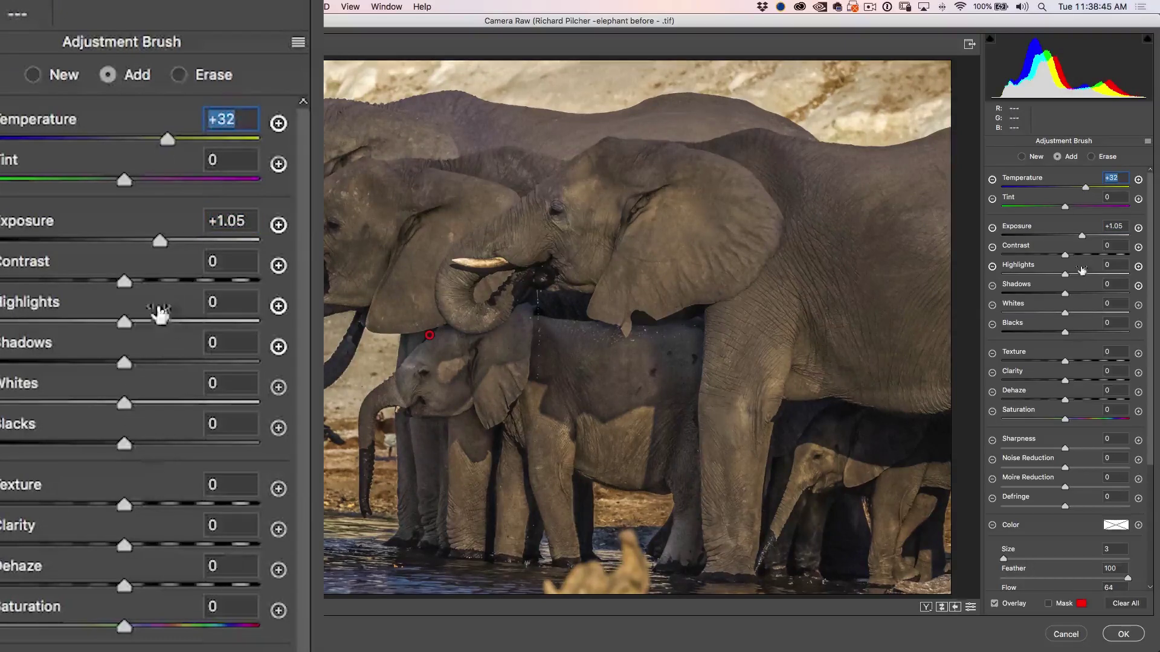
mouse_move(1067, 292)
left_mouse_down()
mouse_move(1135, 294)
mouse_move(1010, 272)
mouse_move(1067, 275)
left_mouse_up()
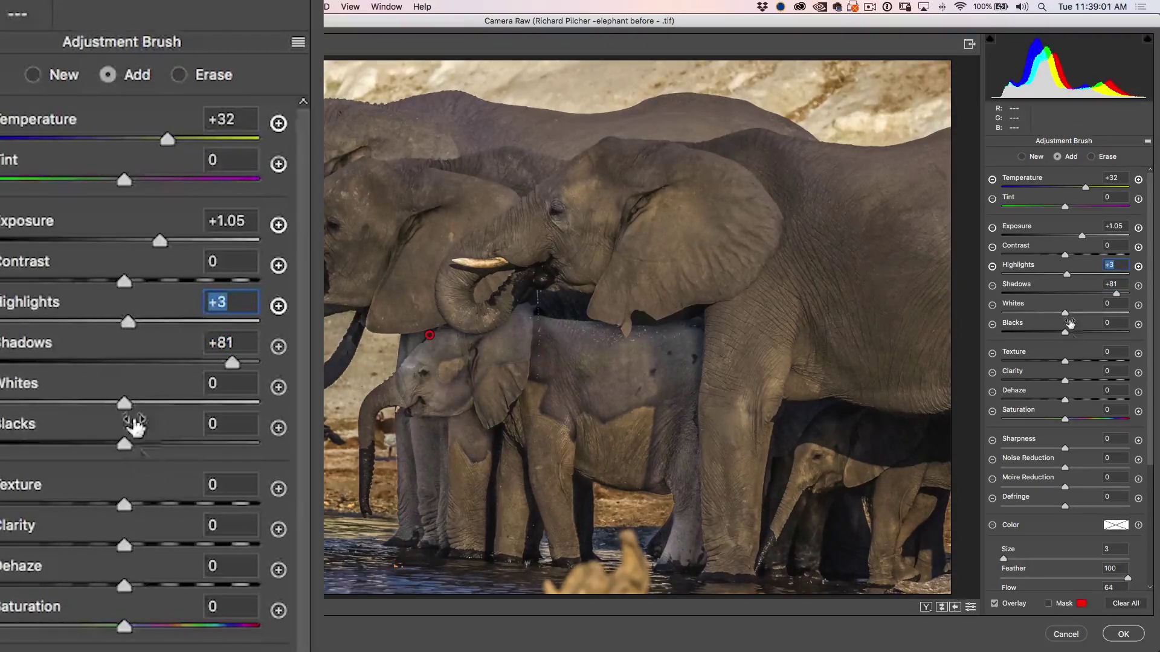
left_click_drag(1064, 313, 1051, 334)
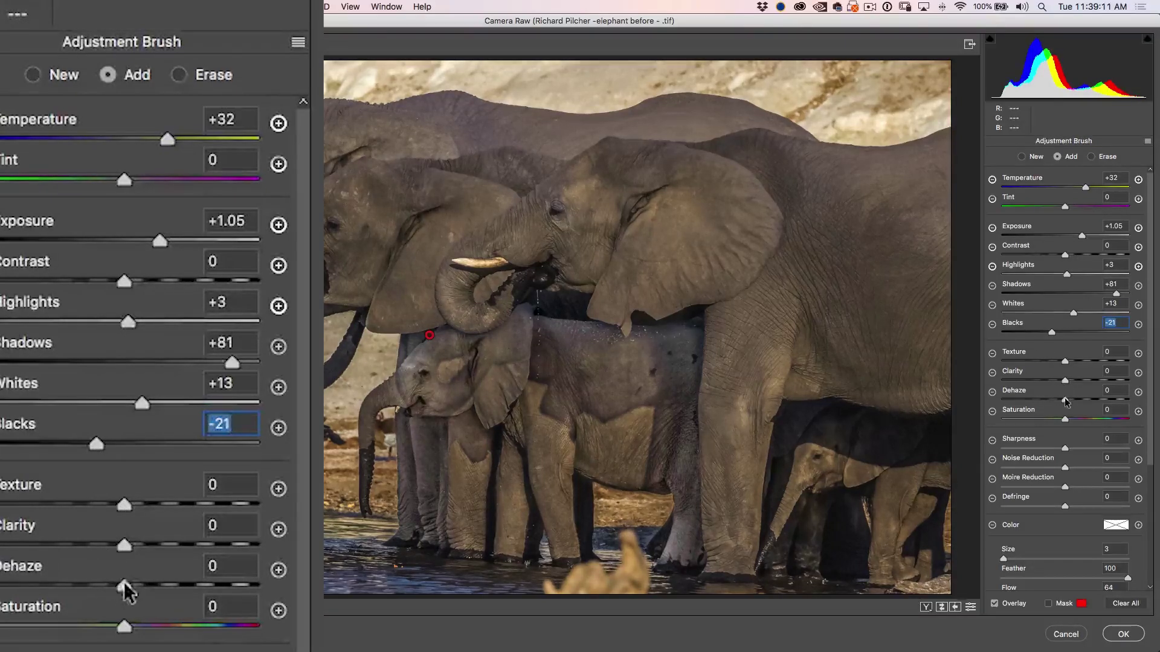
left_click_drag(1065, 400, 1070, 398)
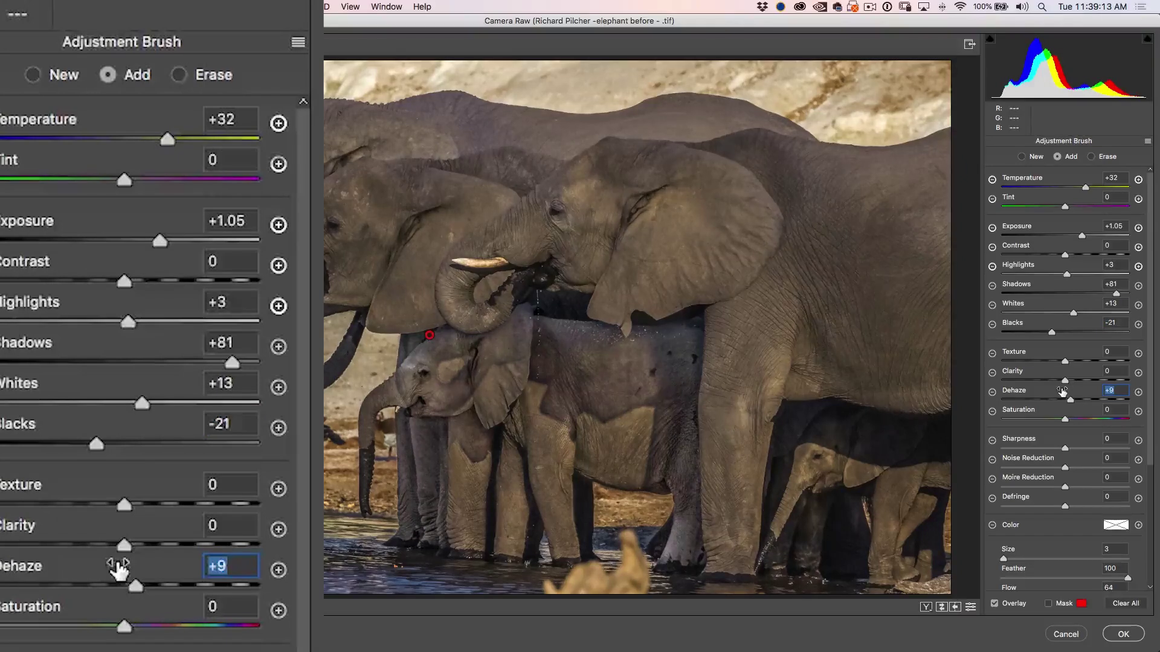
Settle Exposure at +1.35 and Saturation at +52, brush over the calf's ear, and apply.
left_click_drag(1083, 236, 1088, 241)
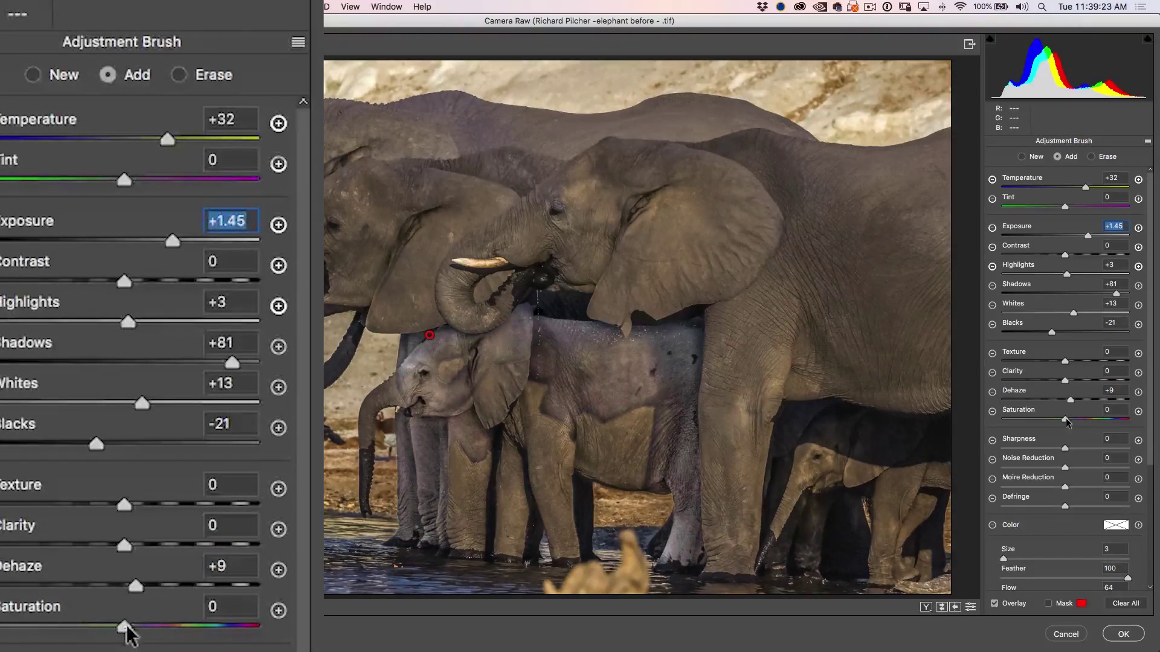
left_click_drag(1066, 419, 1098, 418)
left_click(1099, 418)
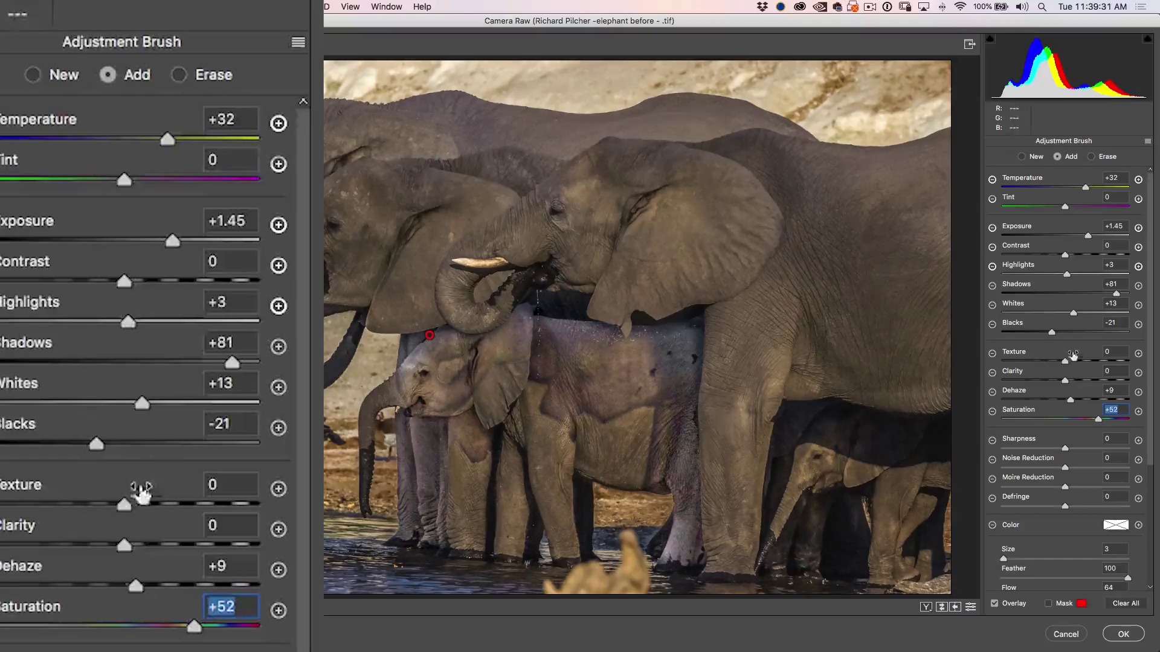
left_click(1085, 236)
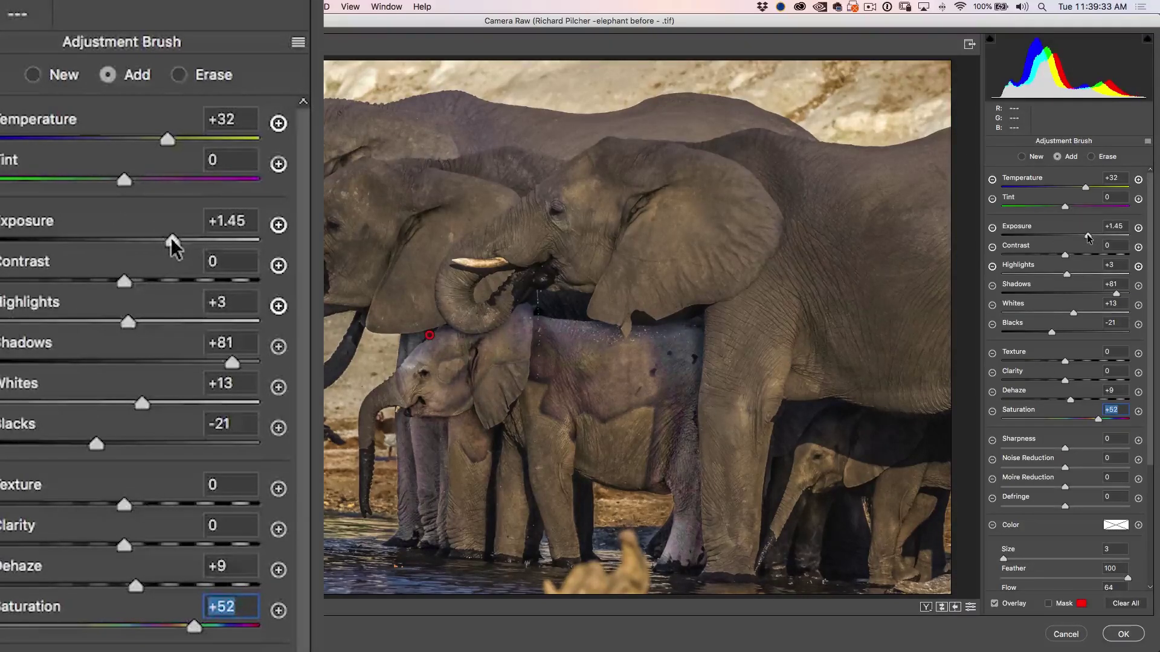
left_click_drag(1085, 236, 1087, 235)
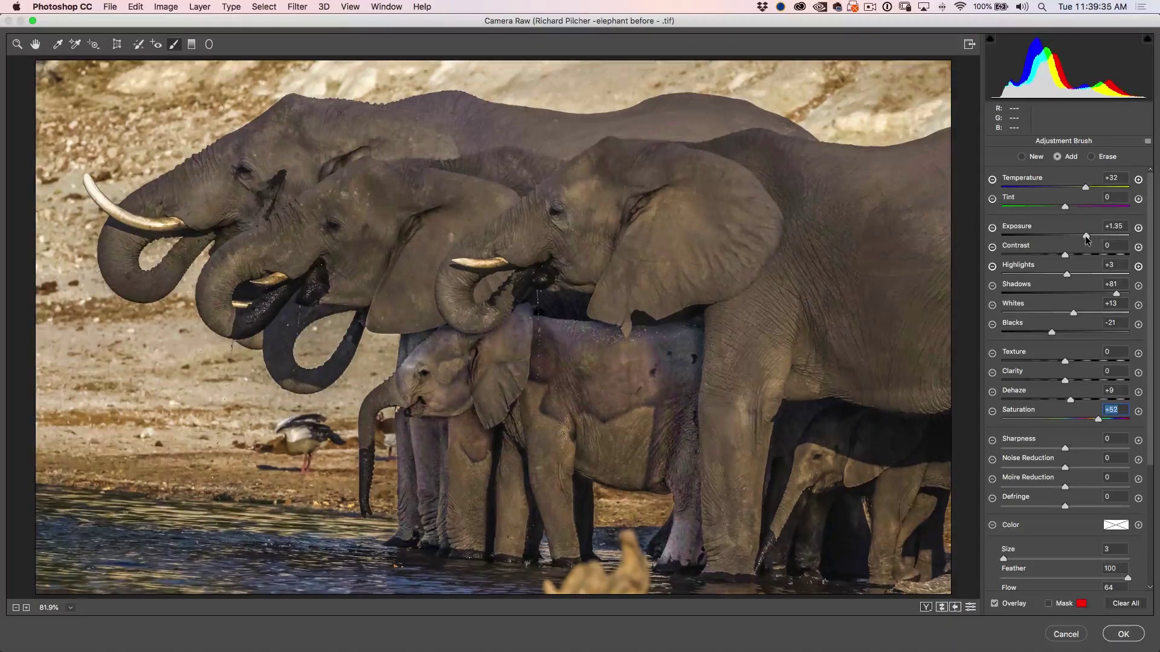
left_click(1085, 236)
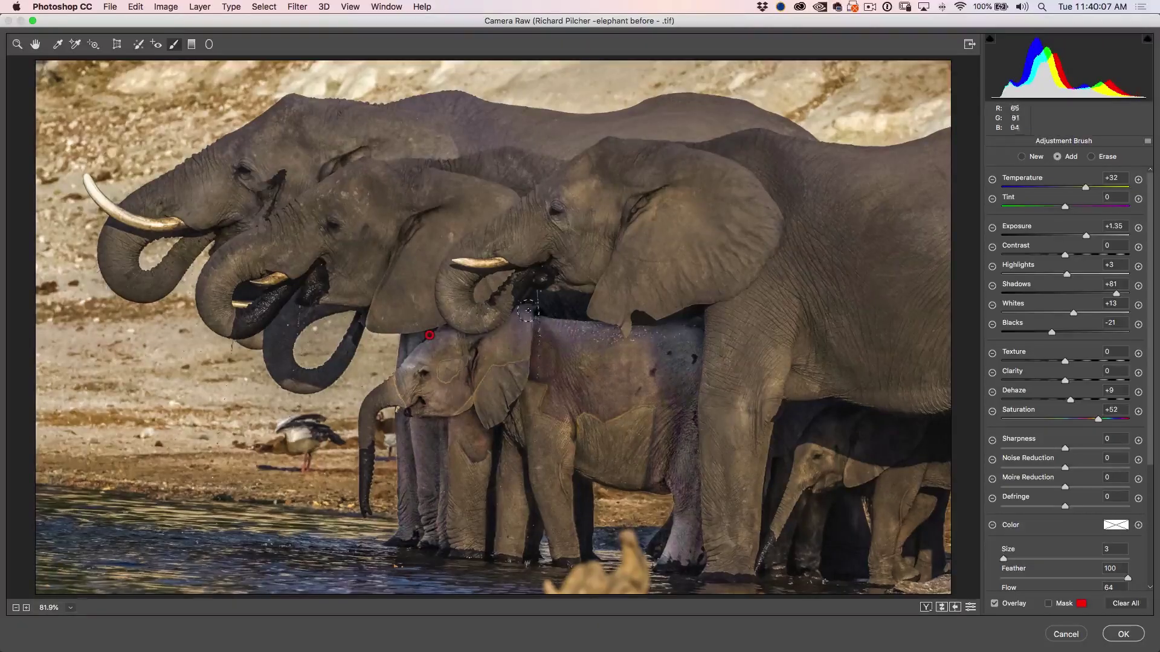
left_click_drag(527, 311, 518, 361)
left_click(1123, 634)
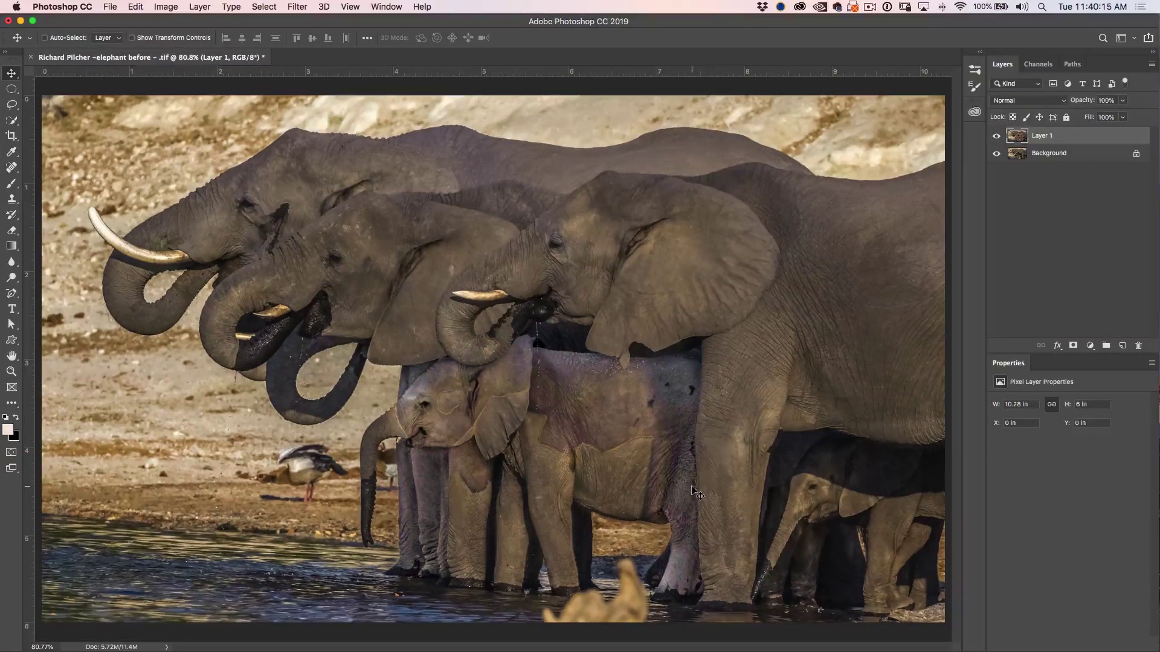
Compare Layer 1 against the Background, then choose the Spot Healing Brush.
left_click(996, 137)
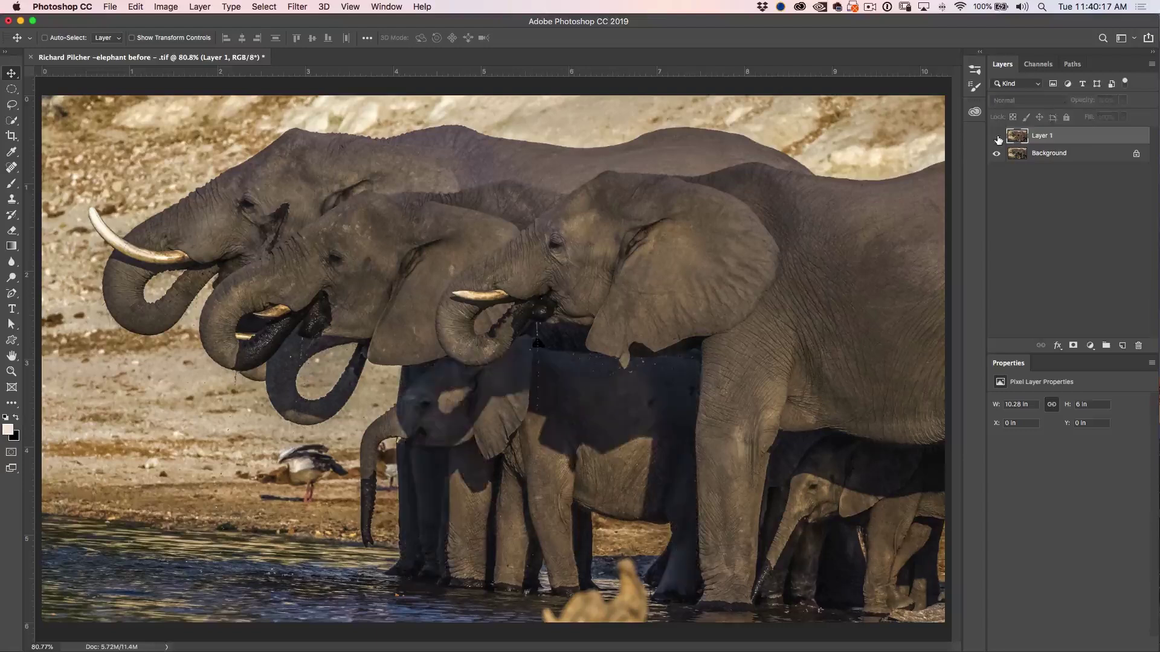
left_click(996, 137)
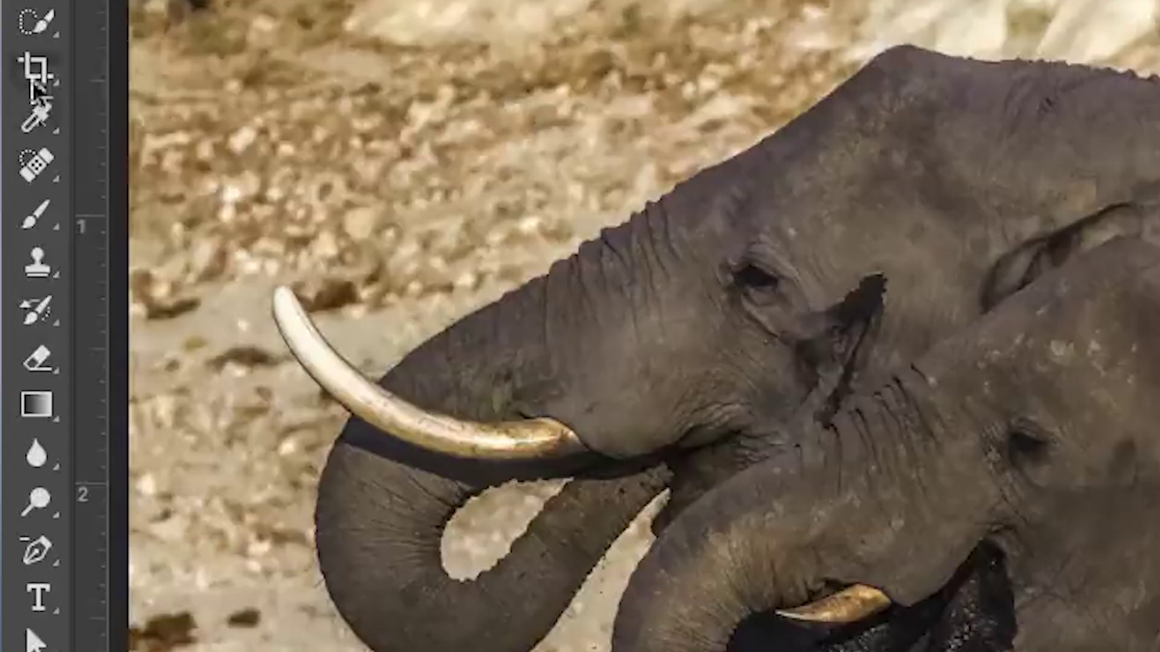
left_click(12, 169)
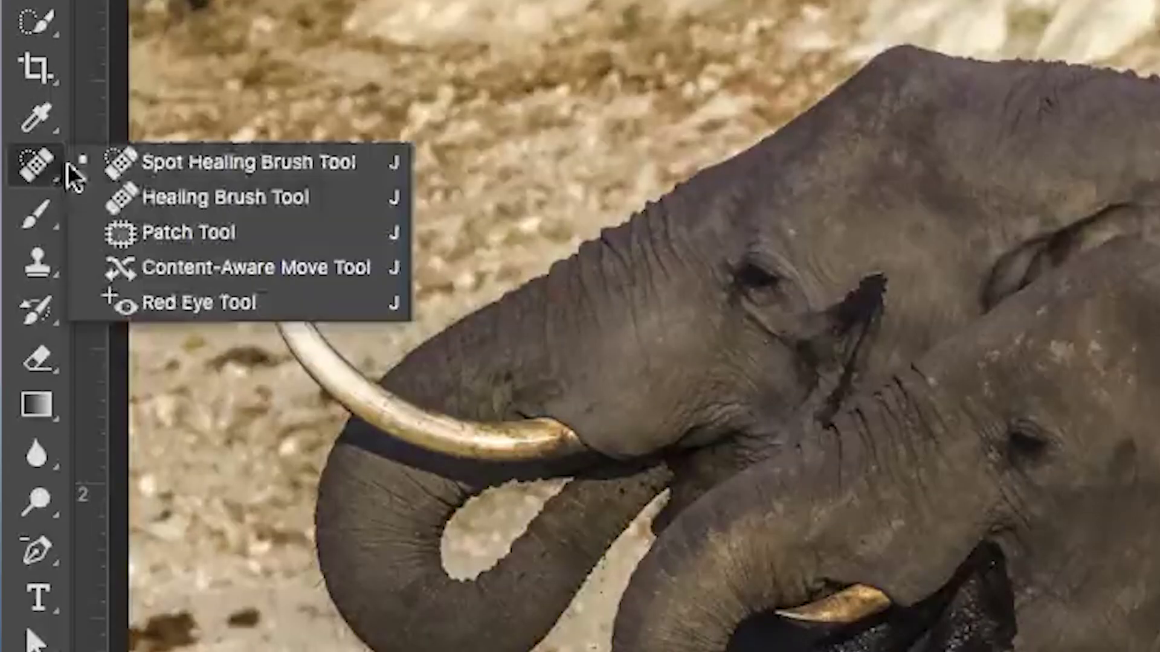
left_click(175, 175)
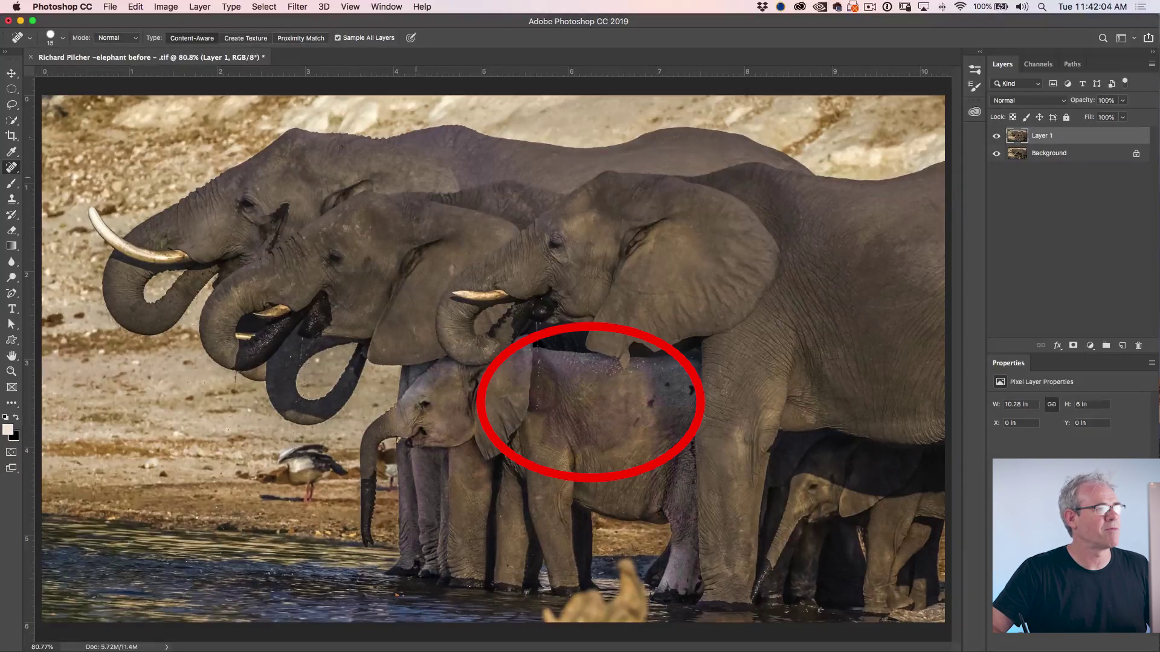
left_click(299, 6)
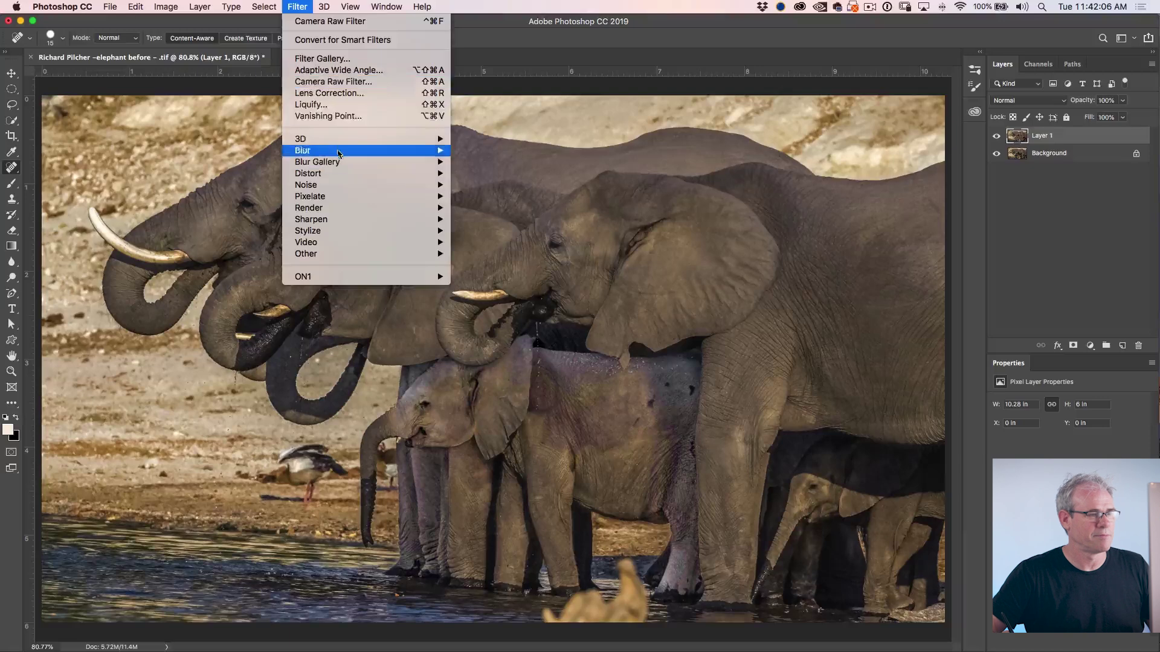
Reopen Camera Raw on Layer 1 and paint a new brush stroke across the calf's shoulder and side.
left_click(528, 273)
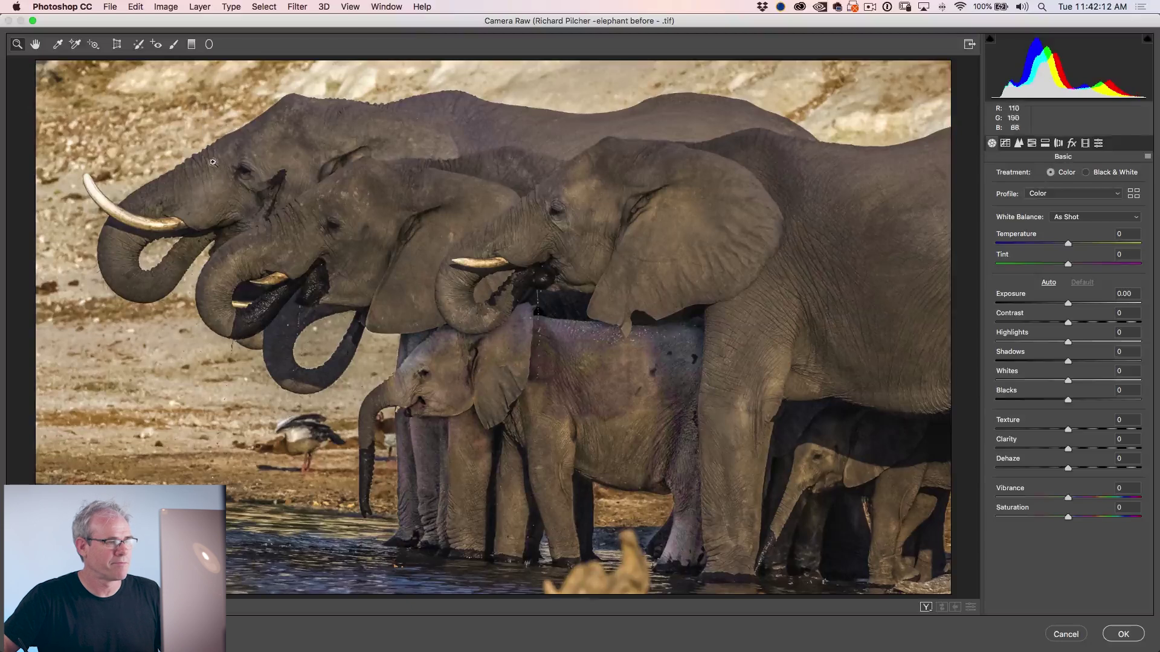
left_click(174, 45)
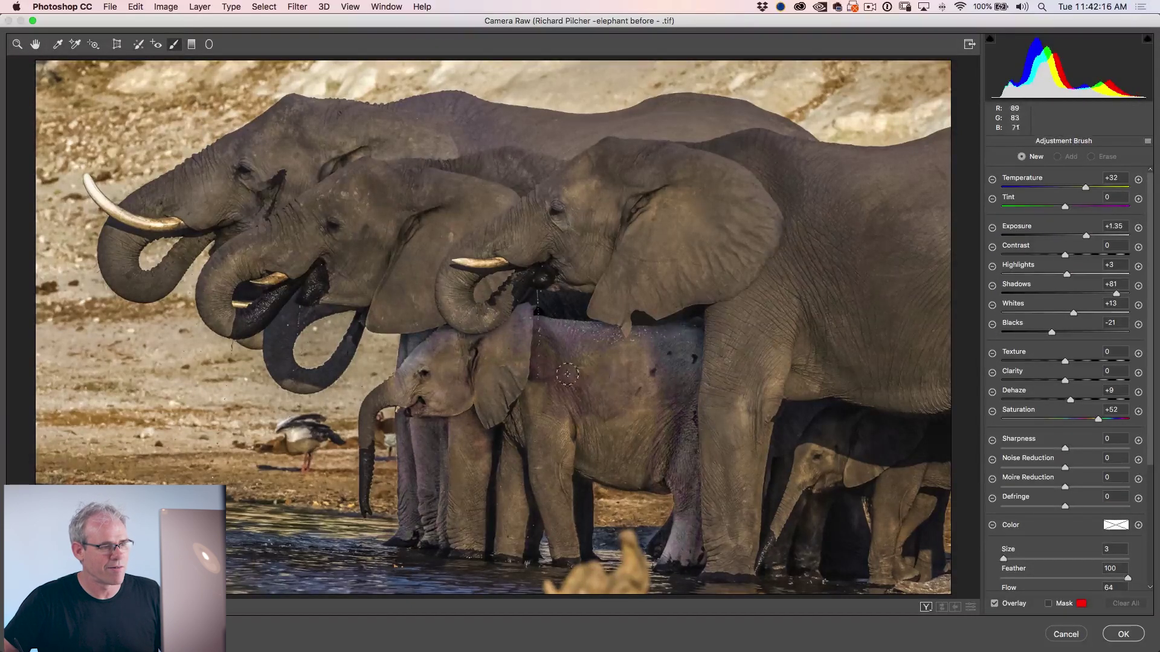
mouse_move(550, 364)
left_mouse_down()
mouse_move(547, 399)
mouse_move(558, 408)
mouse_move(630, 401)
mouse_move(540, 372)
left_mouse_up()
mouse_move(617, 389)
left_mouse_down()
mouse_move(645, 398)
mouse_move(618, 373)
mouse_move(588, 380)
mouse_move(642, 369)
mouse_move(649, 399)
left_mouse_up()
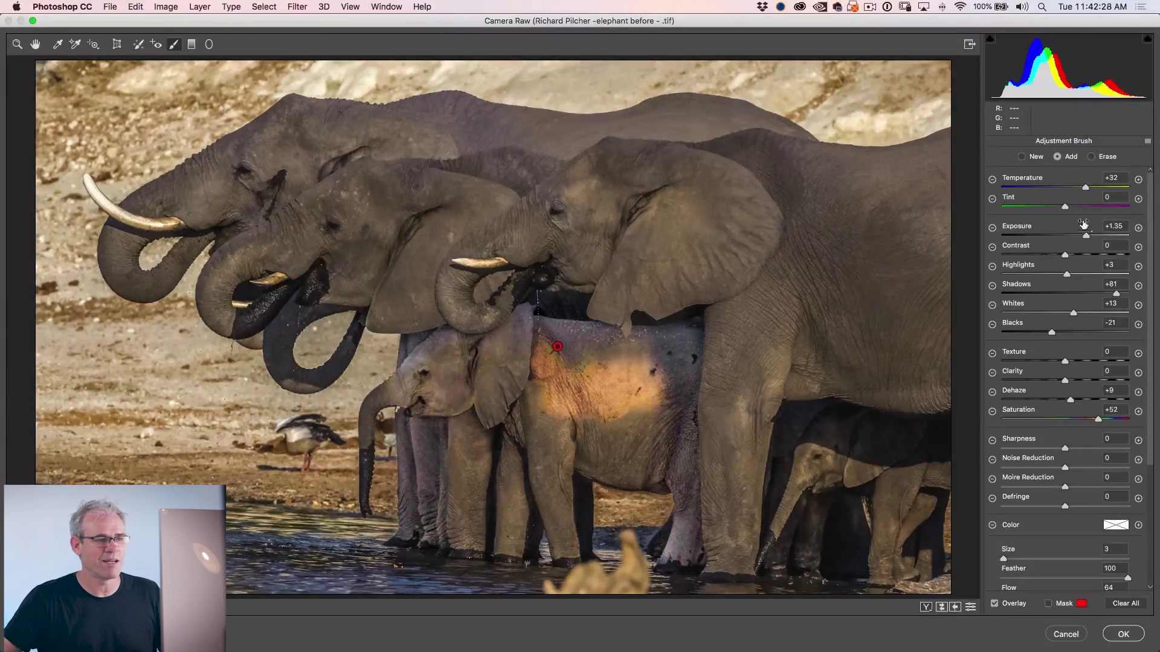
left_click(1147, 141)
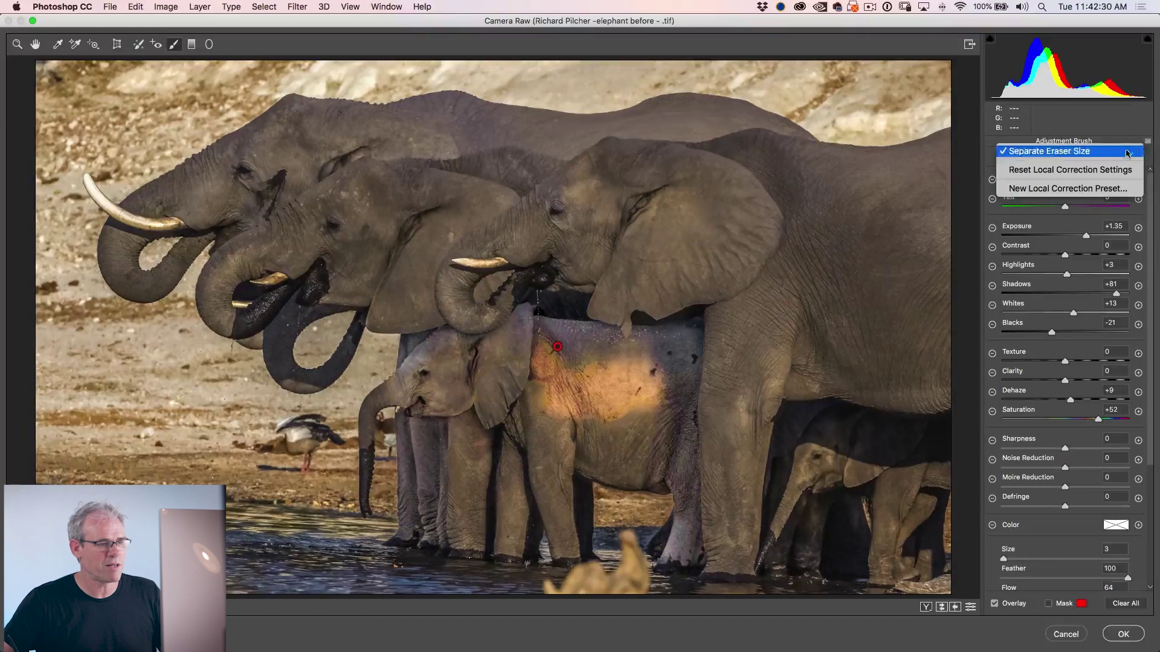
Reset the local settings and give the new stroke Exposure +0.40 and Temperature +10.
left_click(1109, 172)
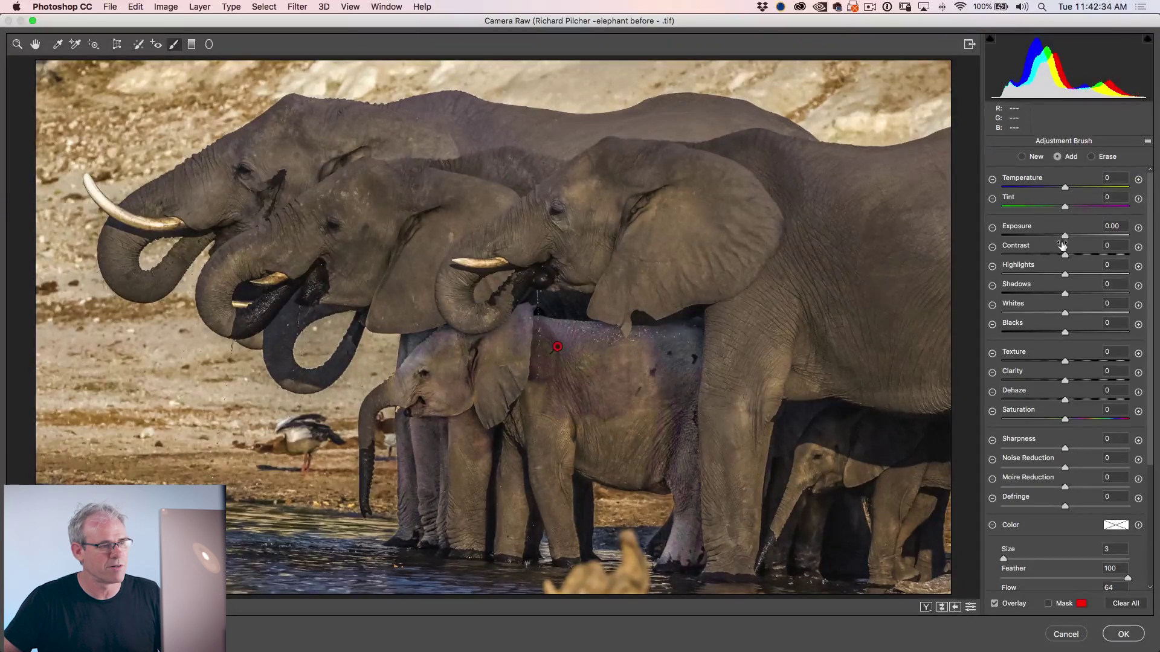
left_click_drag(1065, 234, 1072, 234)
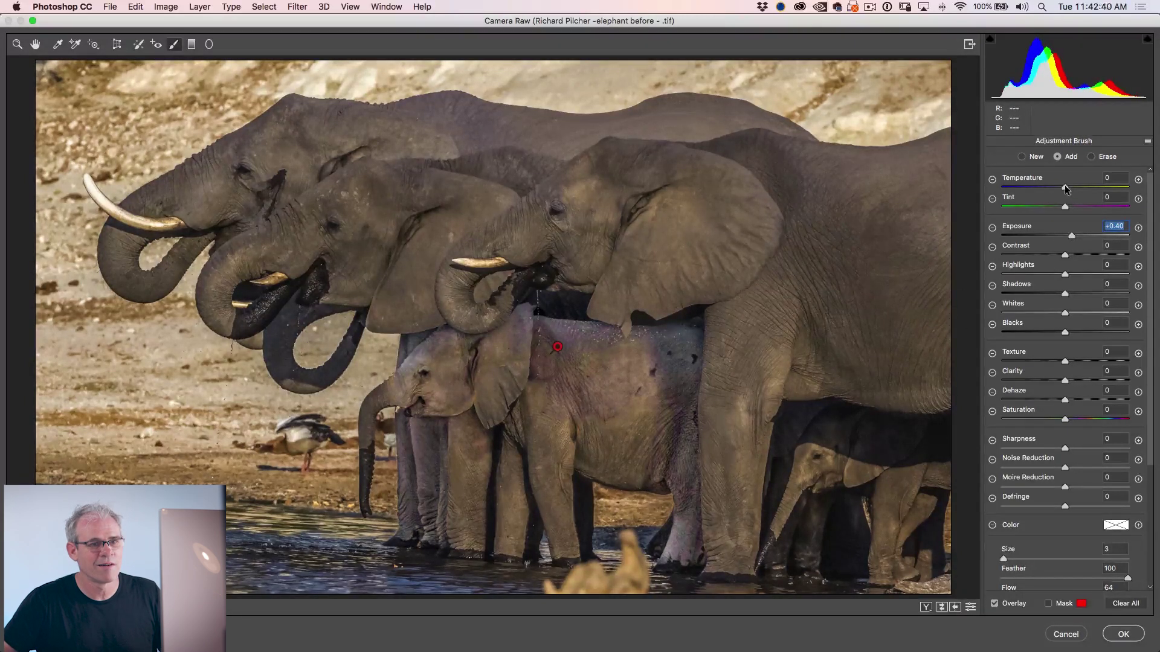
left_click_drag(1067, 185, 1071, 186)
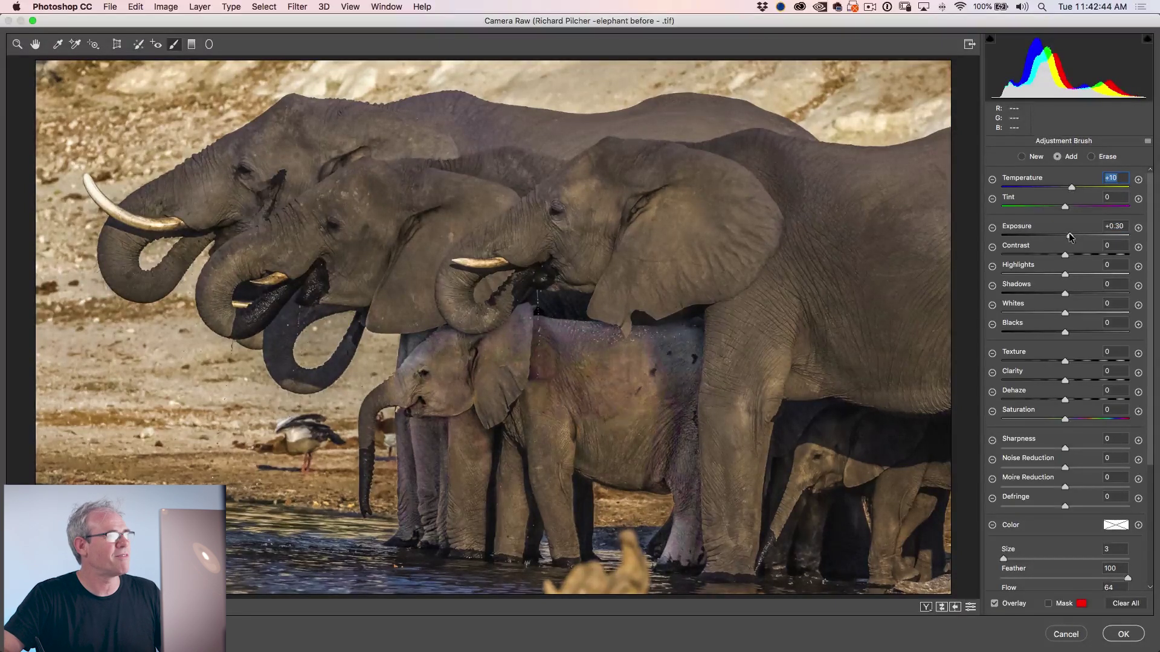
left_click(1072, 237)
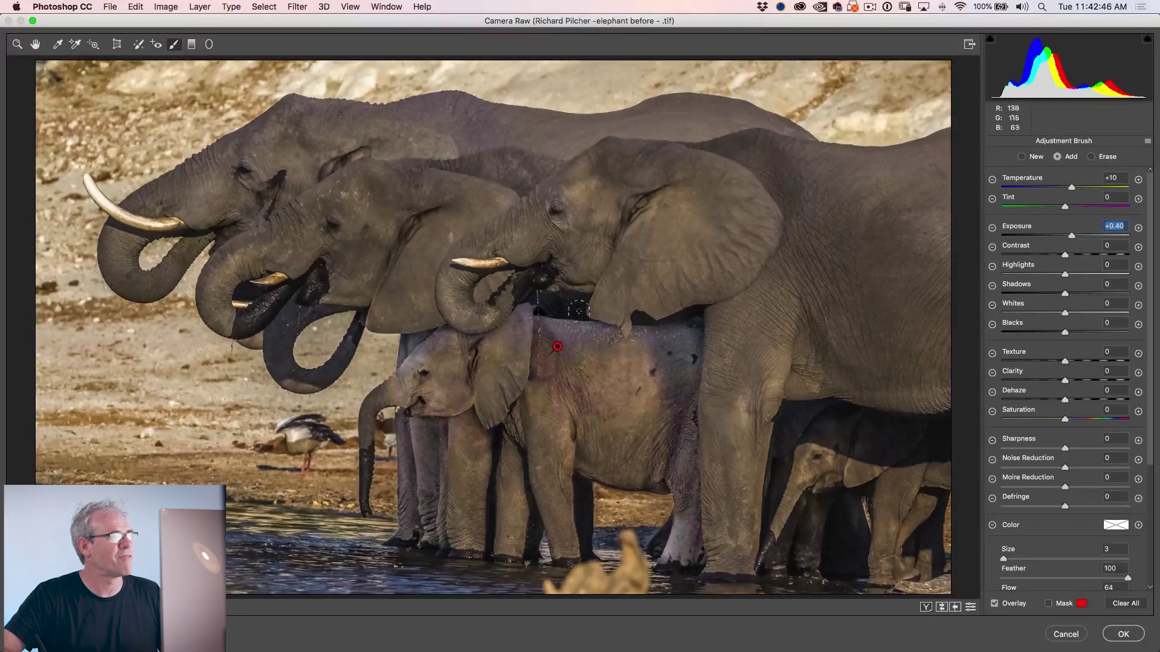
left_click(138, 45)
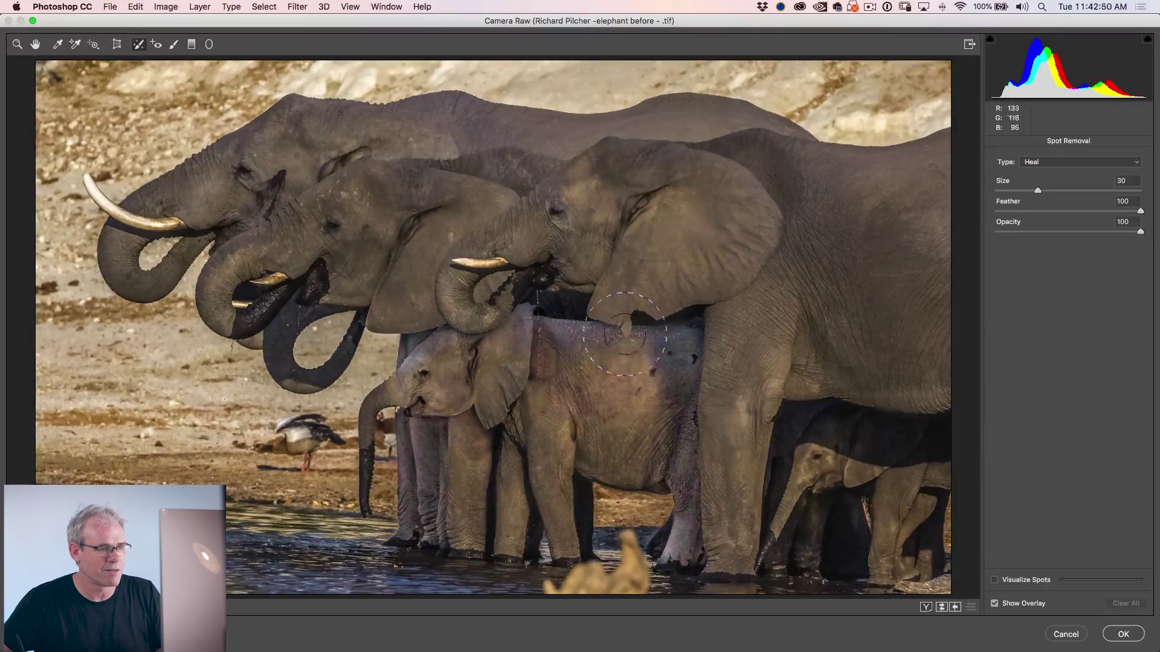
Shrink the Heal brush to size 5, remove three dark marks on the calf's side, and apply.
key("bracketleft")
key("bracketleft")
key("bracketleft")
key("bracketleft")
key("bracketleft")
key("bracketleft")
key("bracketleft")
key("bracketleft")
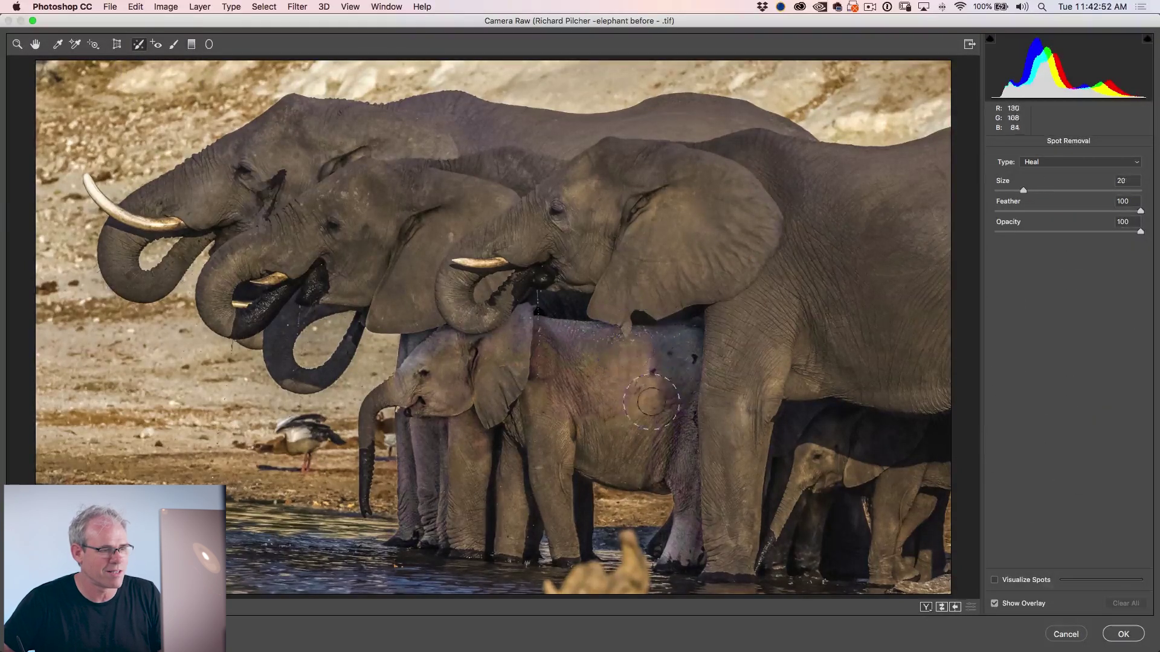
key("bracketleft")
key("bracketleft")
key("bracketleft")
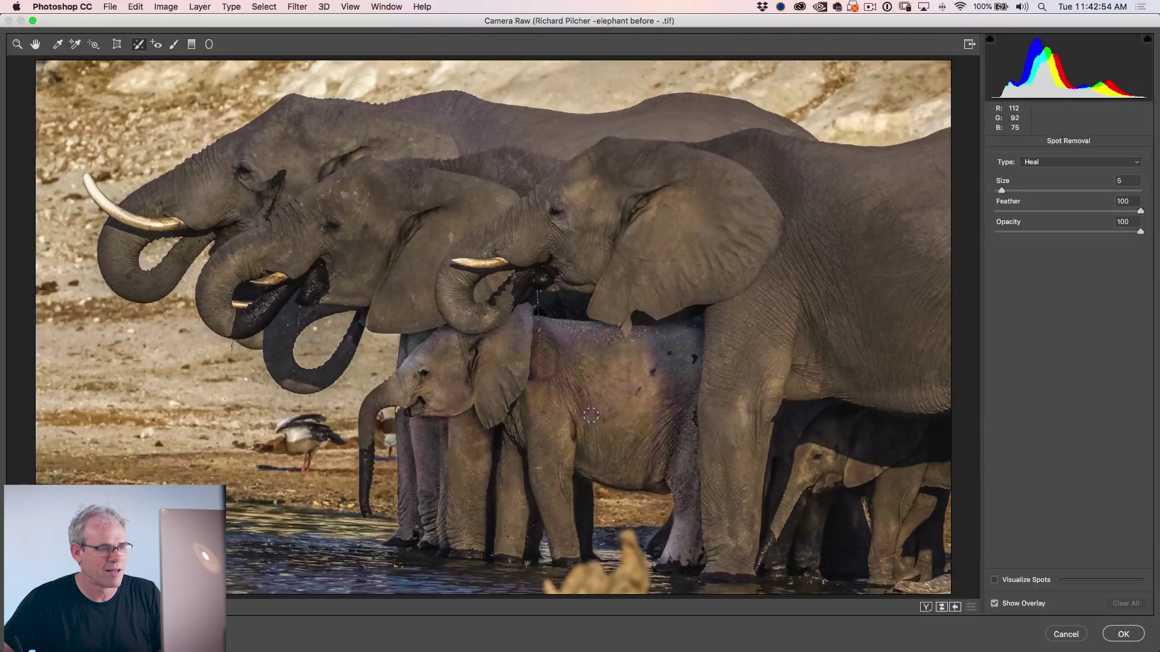
left_click_drag(609, 416, 625, 413)
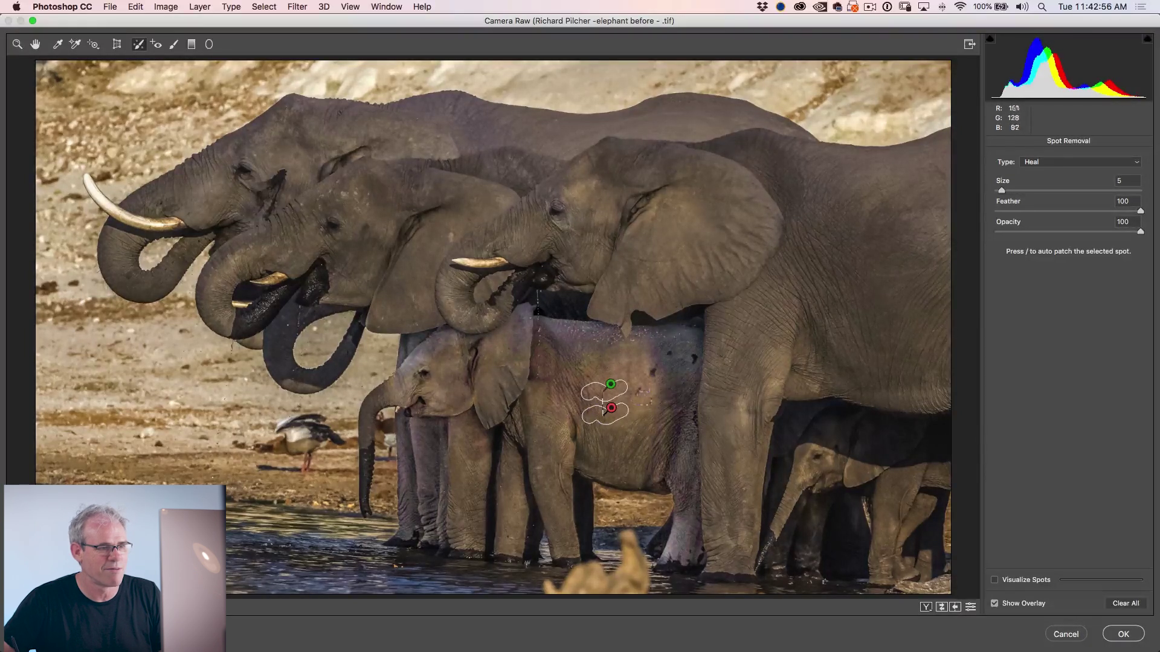
mouse_move(648, 379)
left_mouse_down()
mouse_move(668, 355)
mouse_move(701, 354)
left_mouse_up()
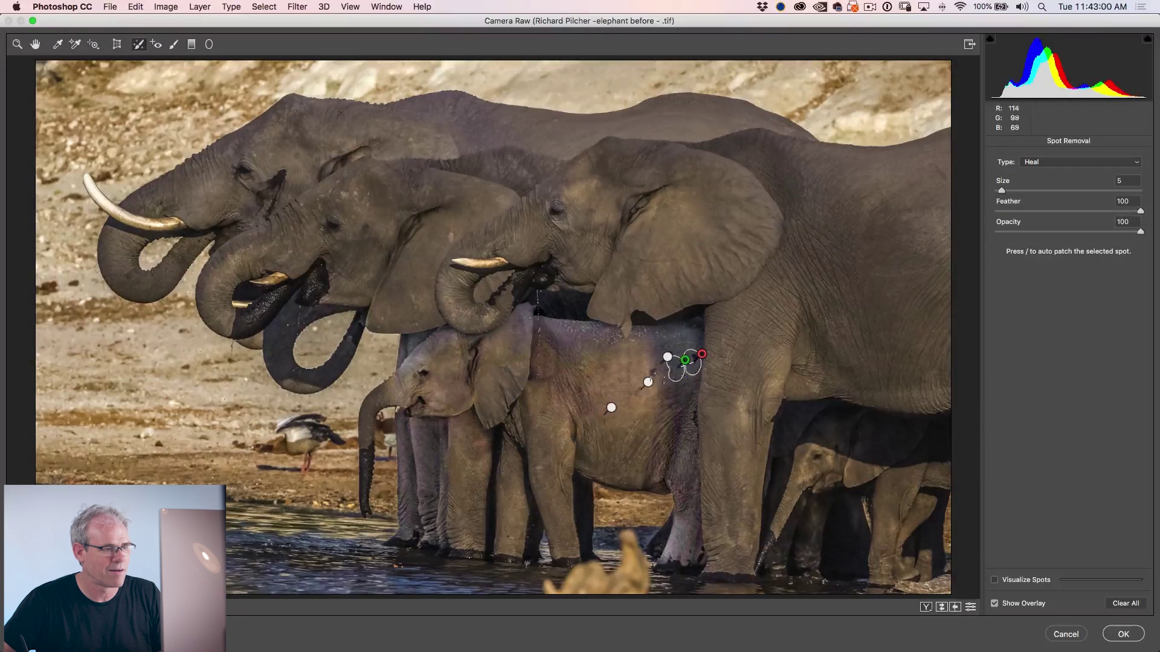
left_click_drag(551, 386, 563, 462)
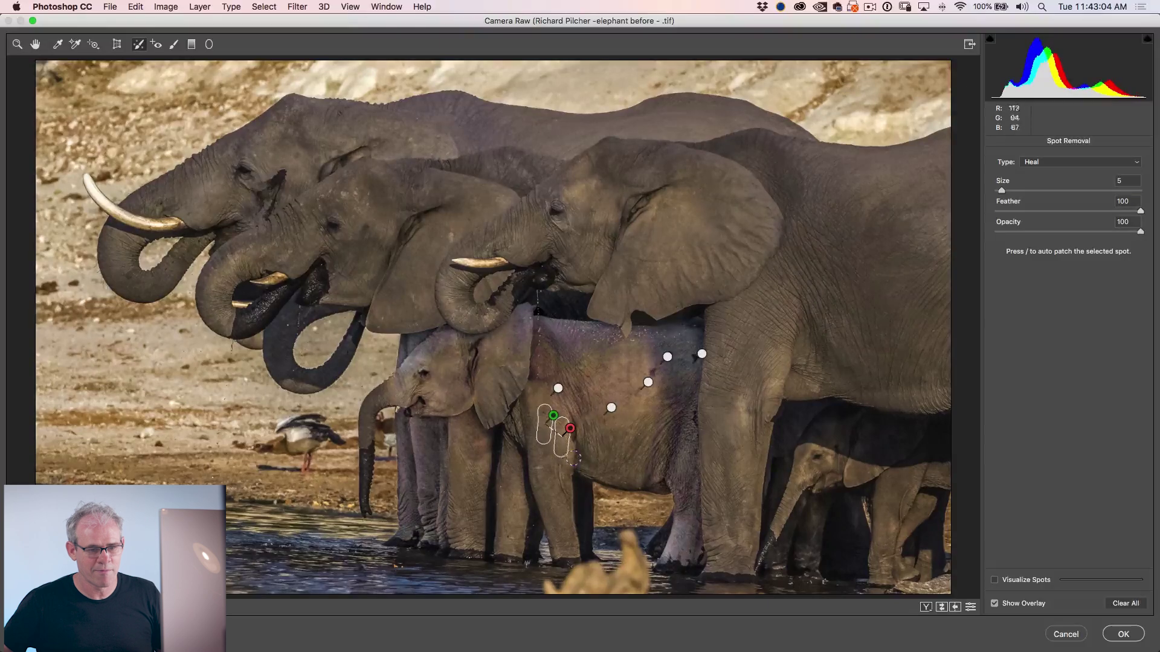
left_click(1123, 633)
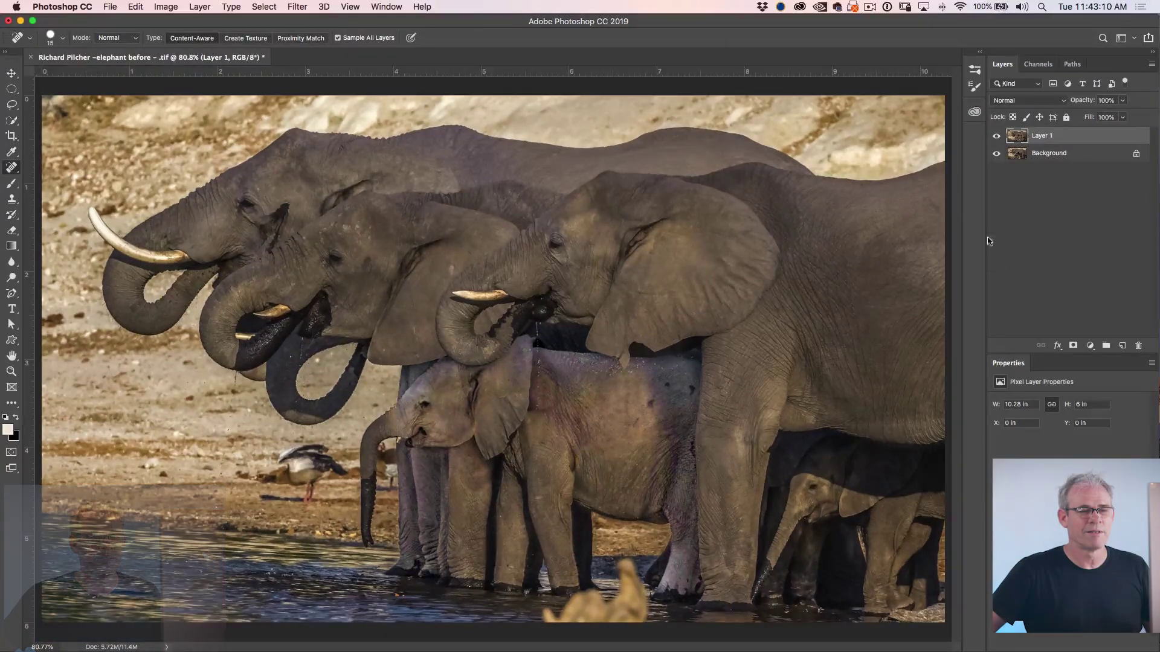
Compare Layer 1 with the Background and set its opacity to 90%.
left_click(996, 136)
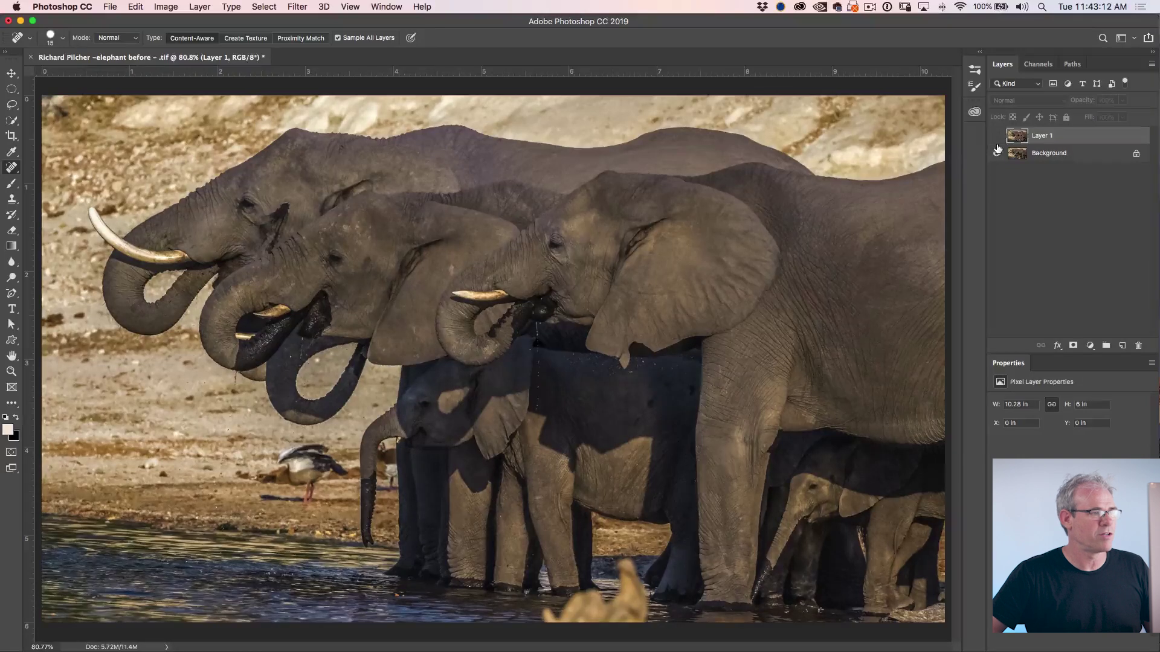
left_click(996, 137)
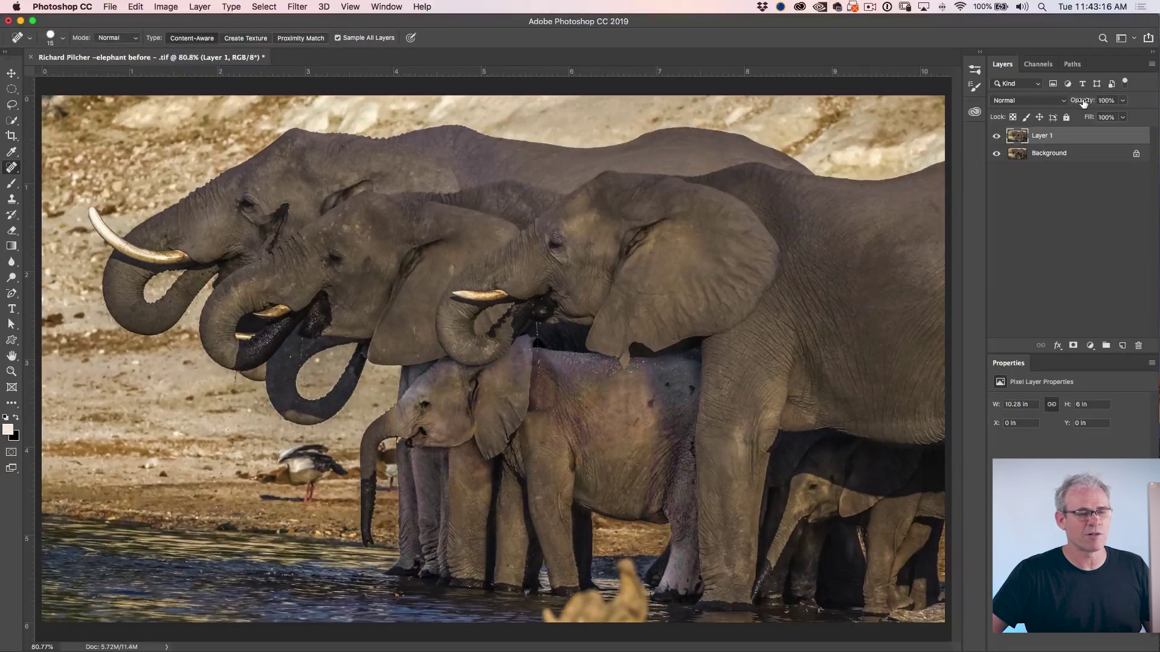
type("93")
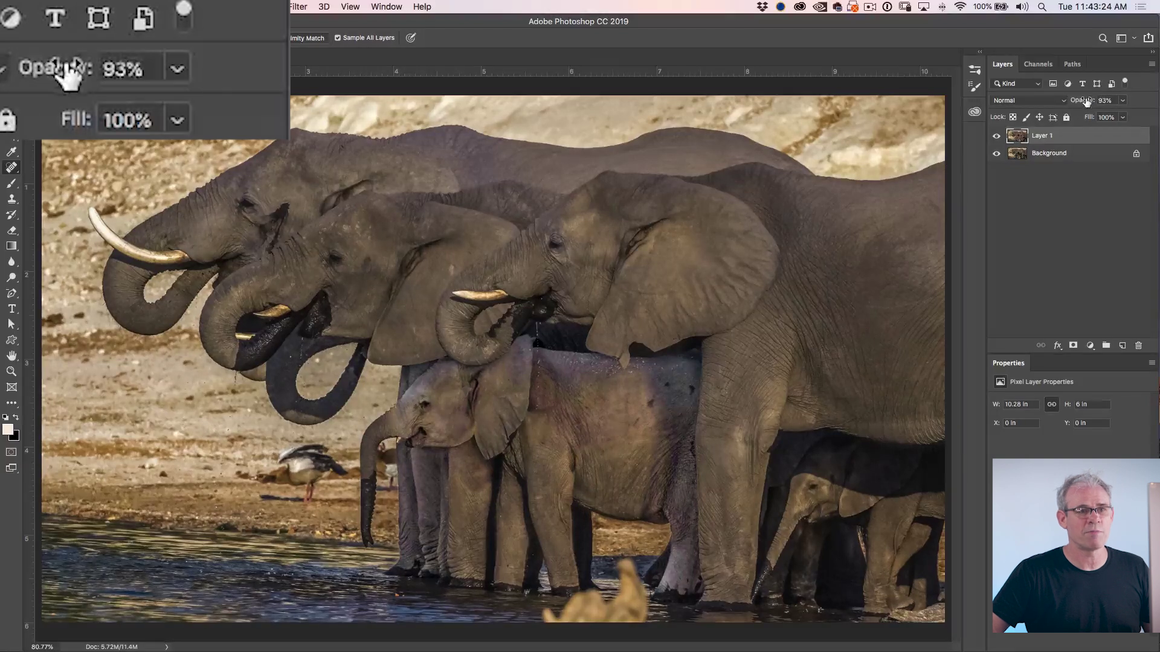
left_click_drag(1087, 103, 1071, 103)
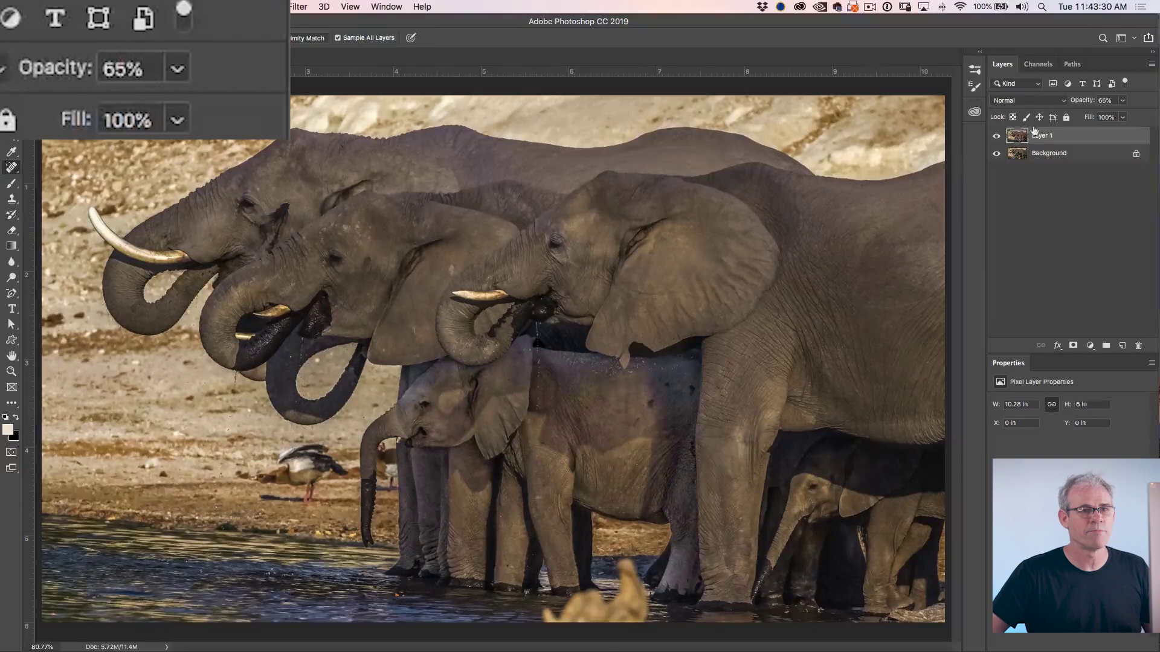
left_click_drag(1085, 104, 1125, 103)
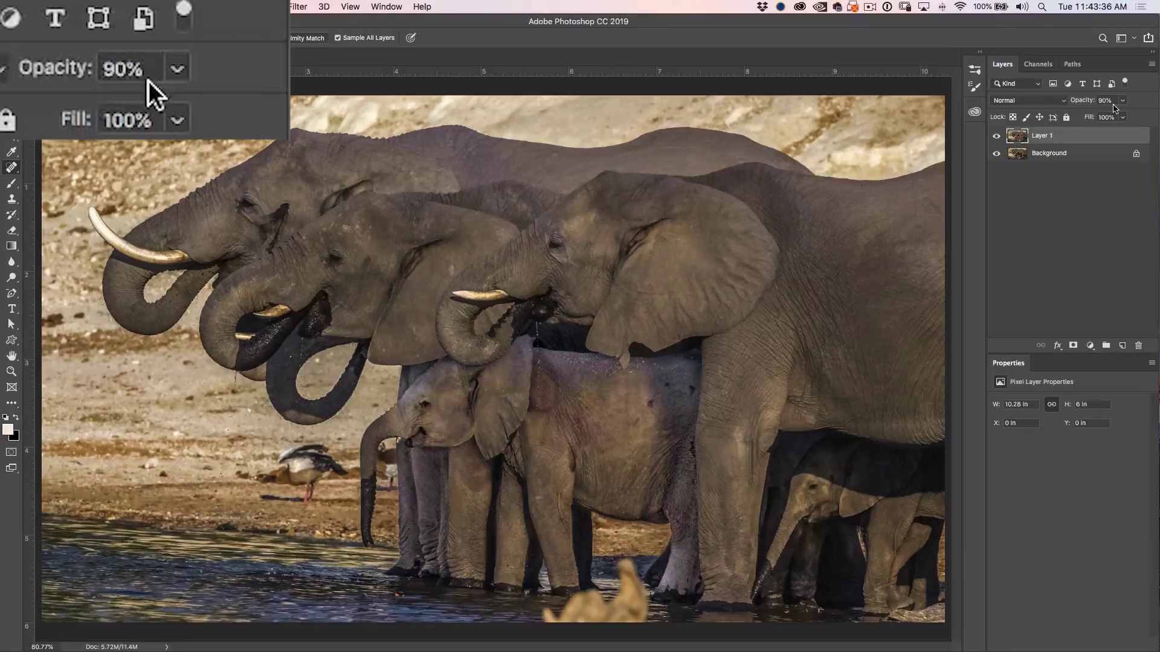